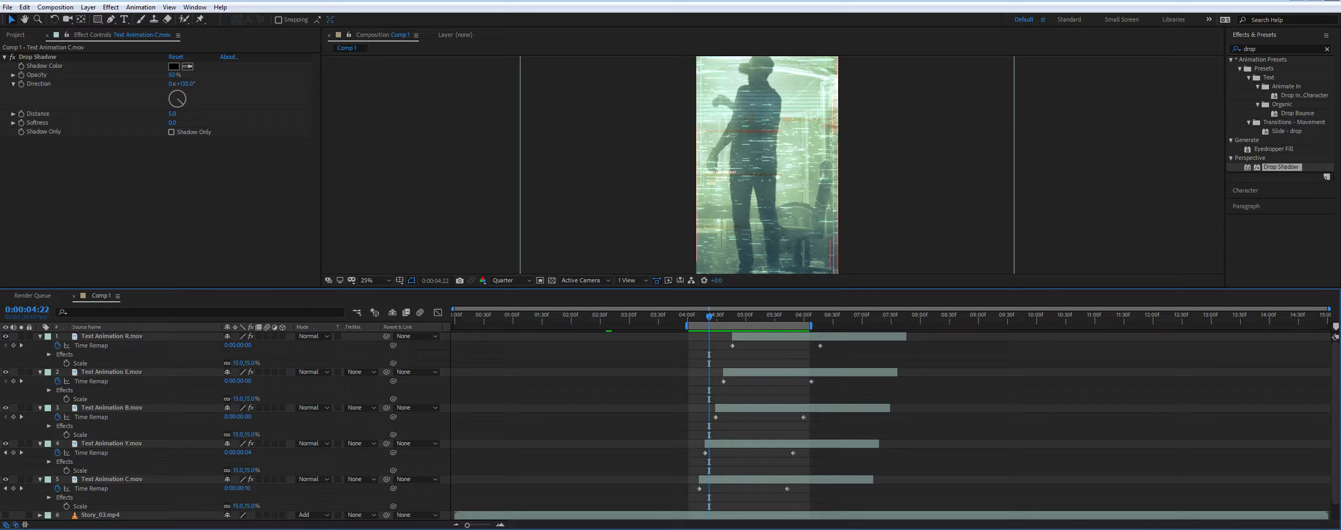
# Close the preview video folder and reopen Explorer on the Alphabet letter clips folder
pyautogui.click(53, 521)
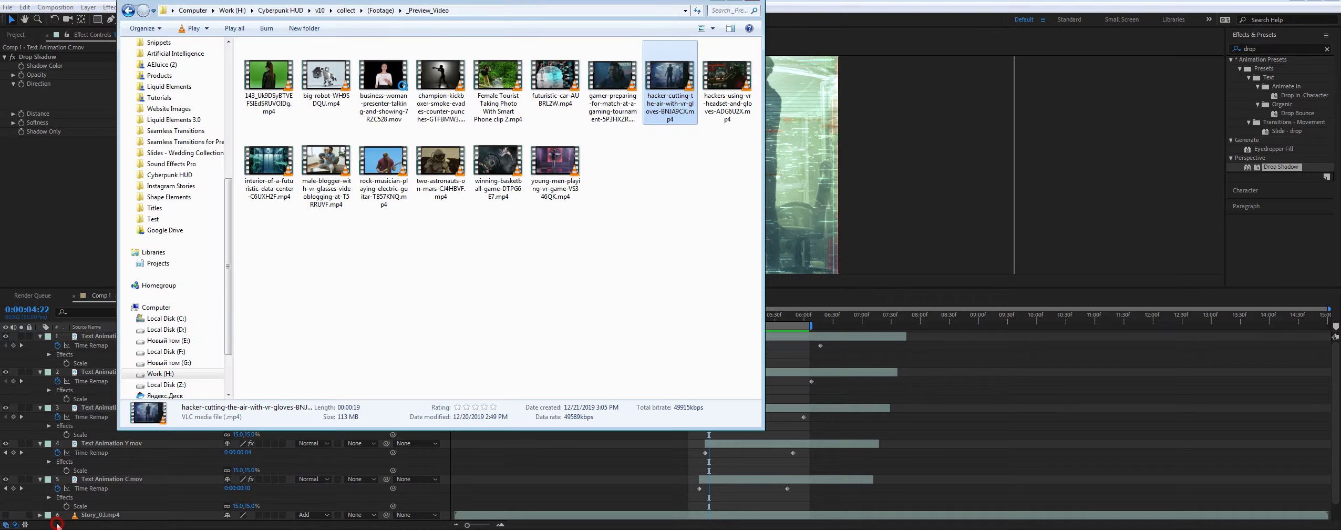
pyautogui.click(721, 5)
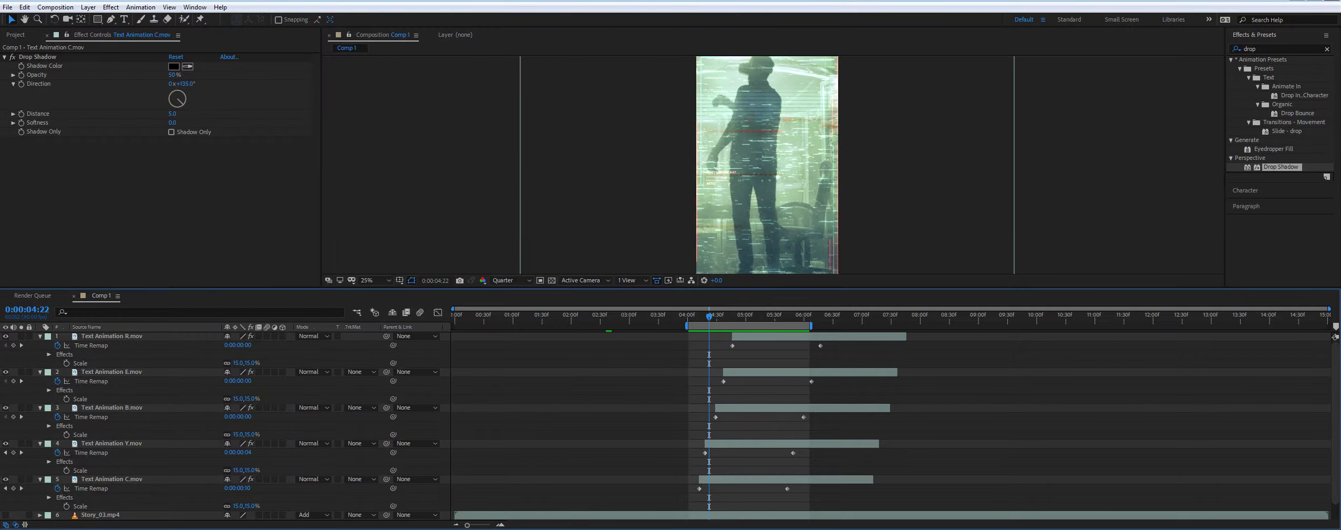
pyautogui.click(53, 502)
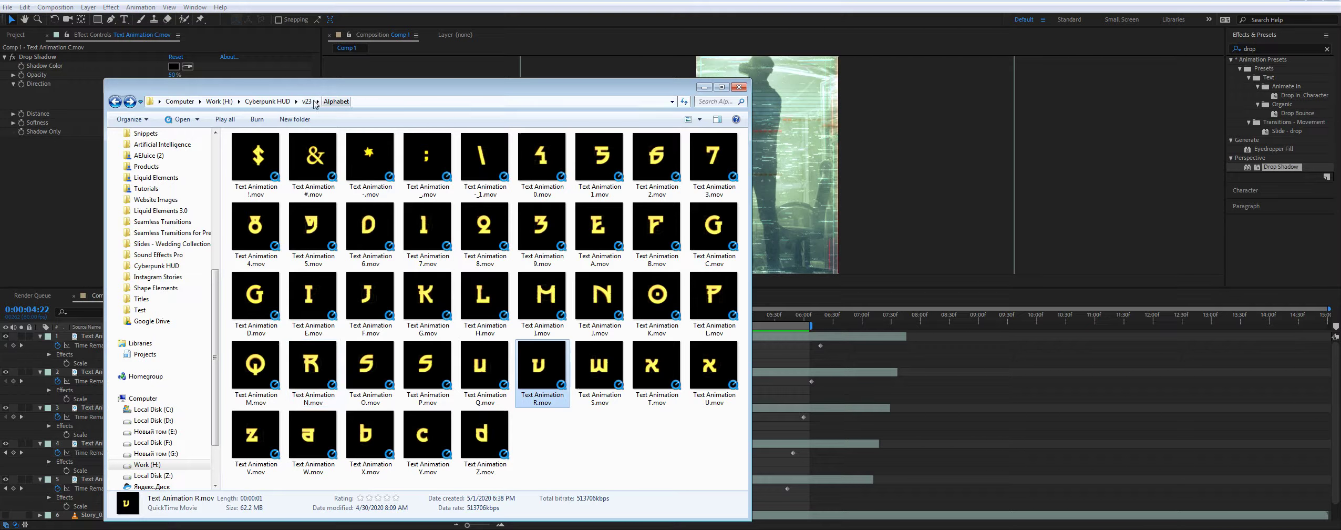
# Browse v23 > MP4 to Backgrounds Horizontal, then Stories, and minimize Explorer
pyautogui.click(314, 101)
pyautogui.doubleClick(273, 164)
pyautogui.doubleClick(275, 151)
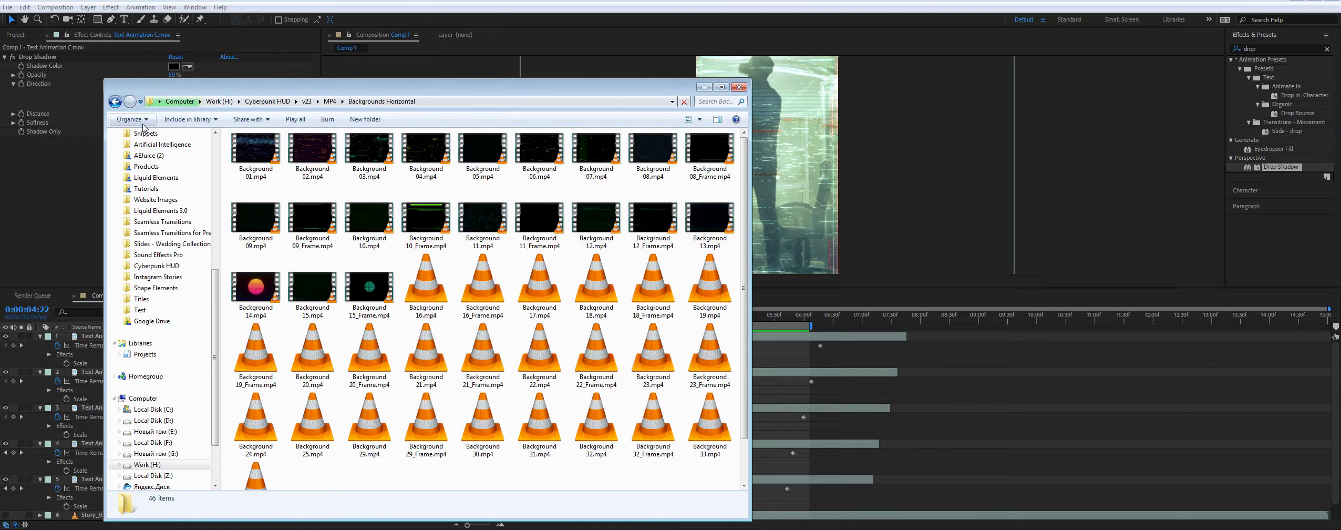
pyautogui.click(115, 102)
pyautogui.doubleClick(255, 172)
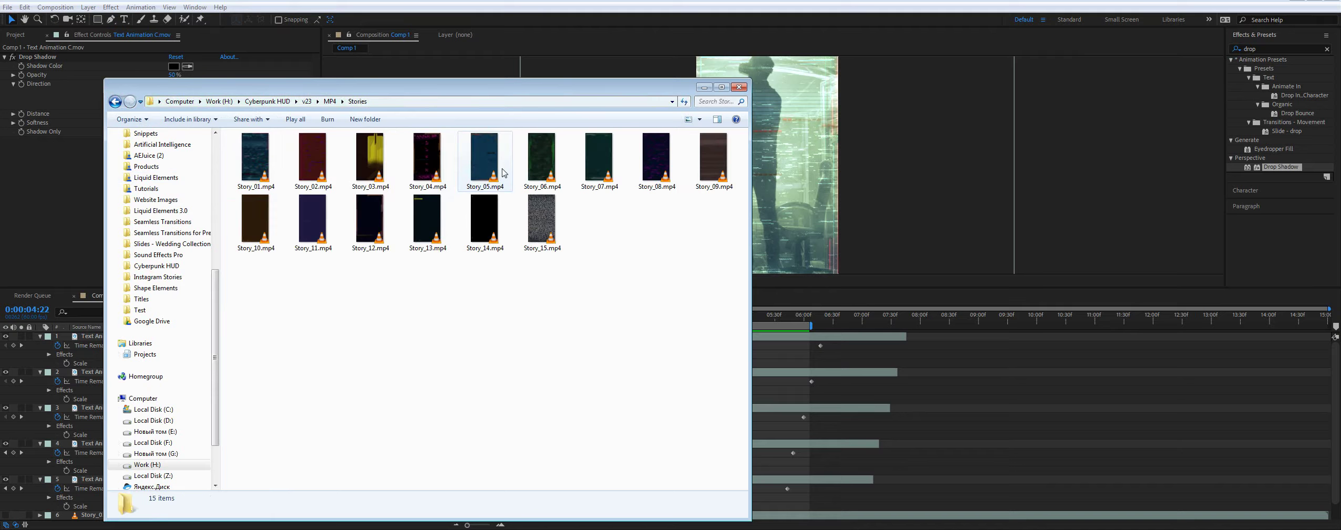
pyautogui.click(704, 87)
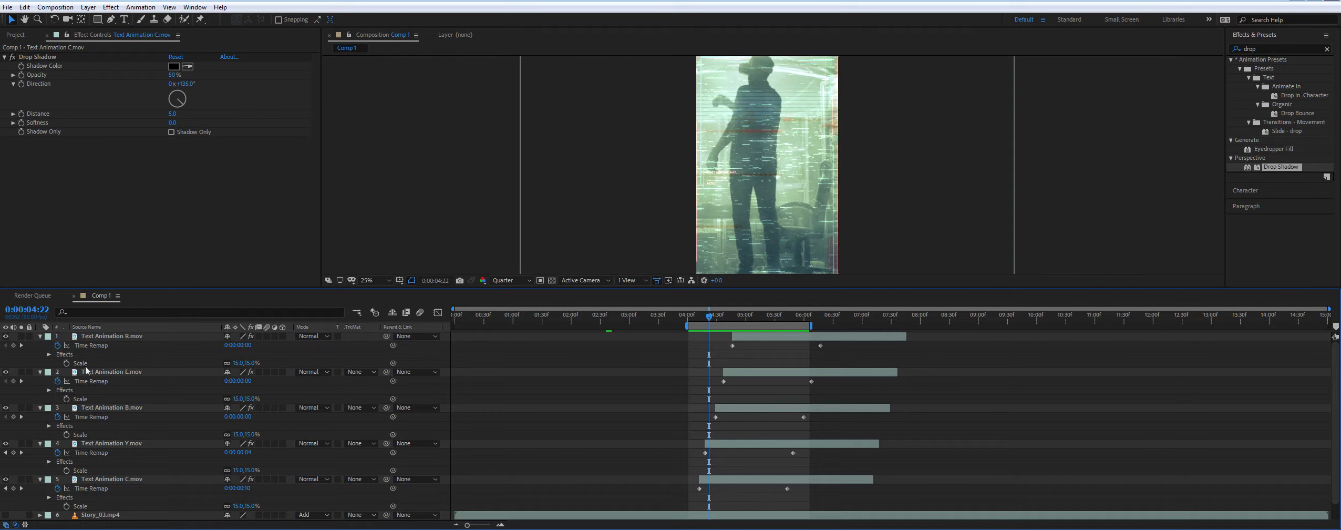
# At 0:00:05:07, hide letter layers 1–5 and the Story_01 glitch overlay
pyautogui.click(32, 34)
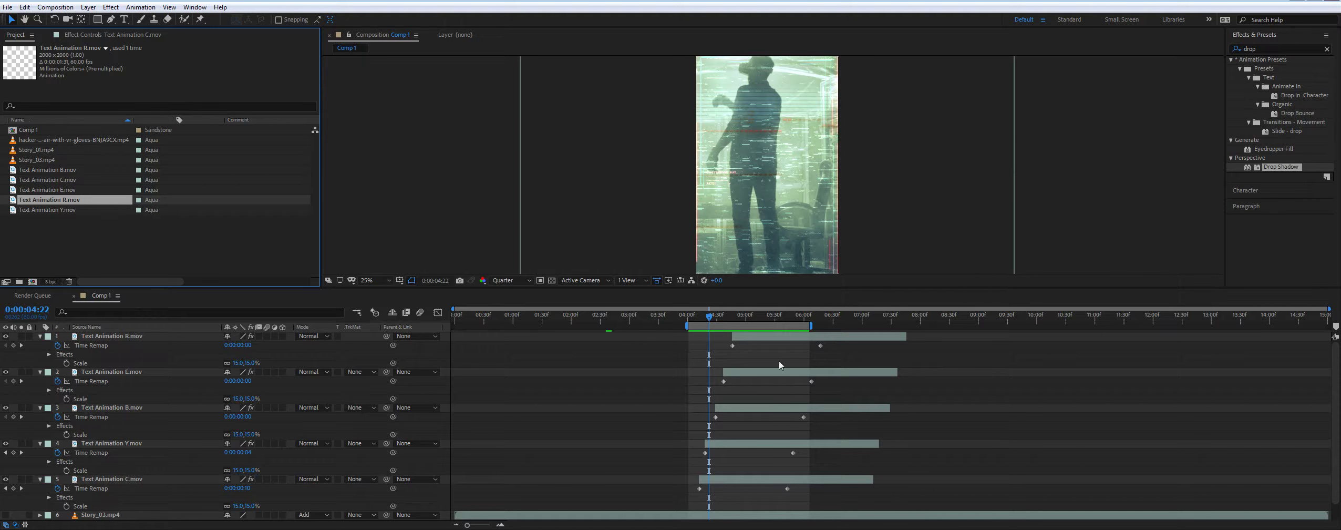
pyautogui.click(753, 318)
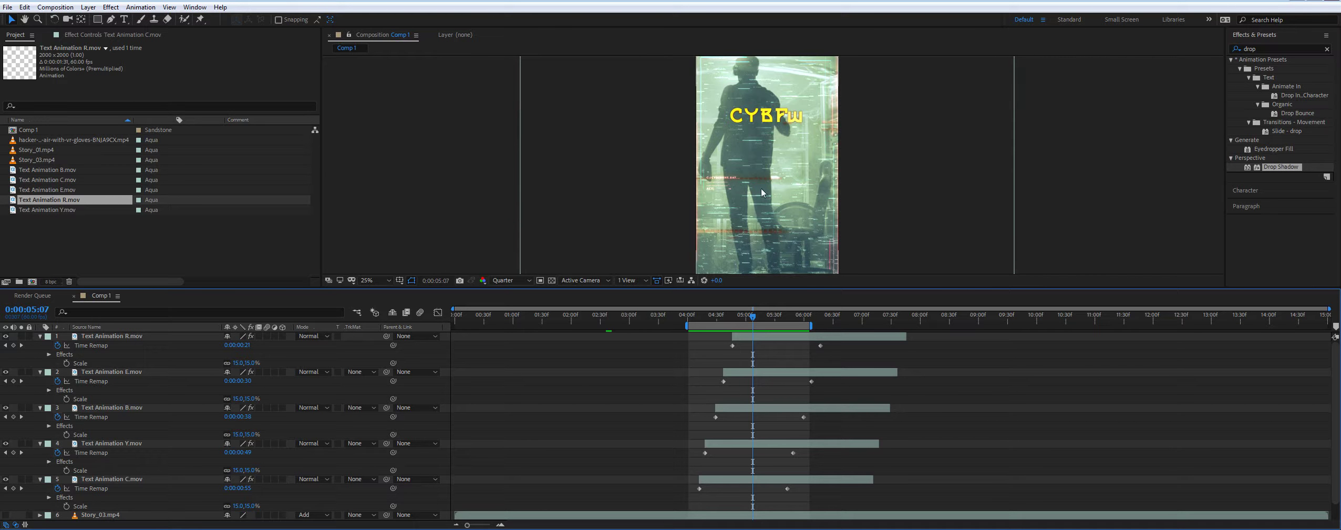
pyautogui.click(116, 480)
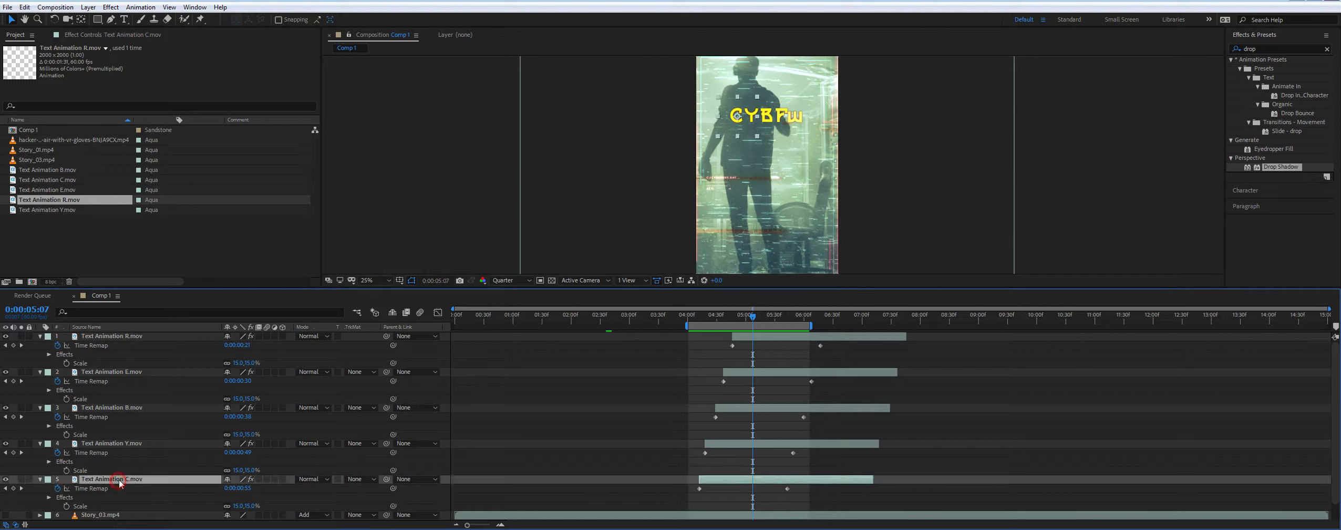
pyautogui.keyDown('shift'); pyautogui.click(133, 338); pyautogui.keyUp('shift')
pyautogui.moveTo(5, 336); pyautogui.dragTo(6, 479)
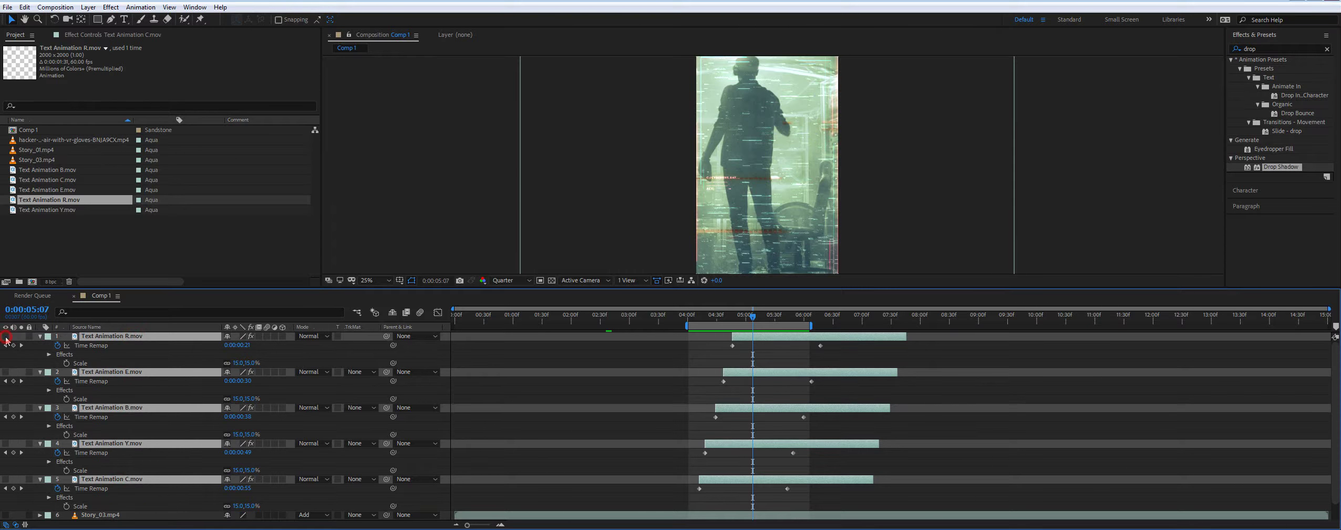
pyautogui.scroll(-1, 15, 473)
pyautogui.click(5, 505)
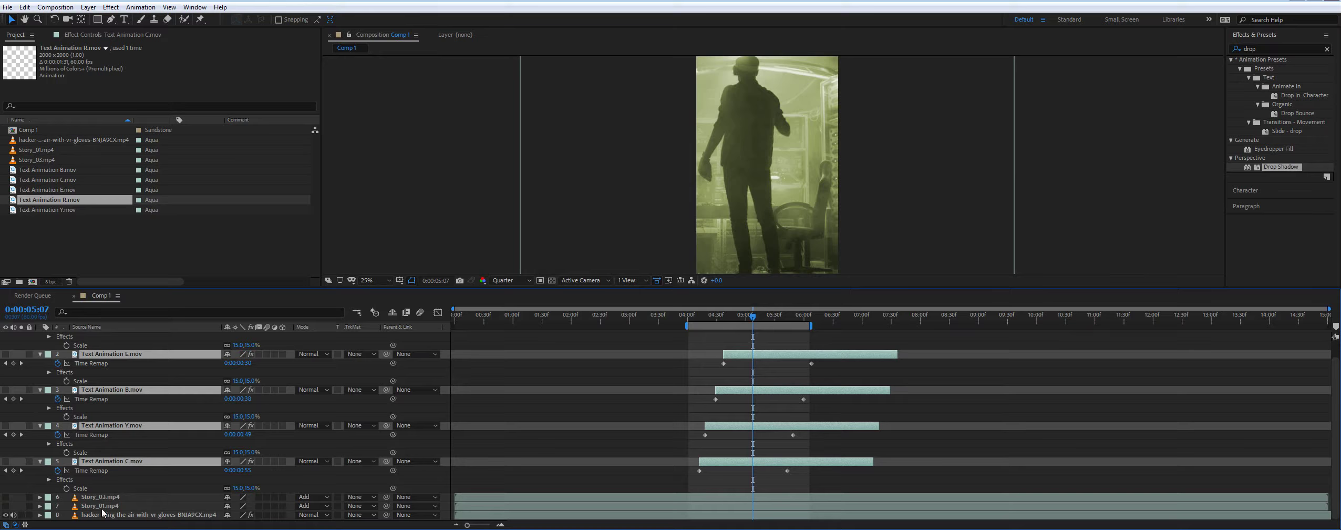
# Switch off the hacker clip's Hue/Saturation effect, then select the Story_01 layer
pyautogui.click(103, 514)
pyautogui.click(97, 37)
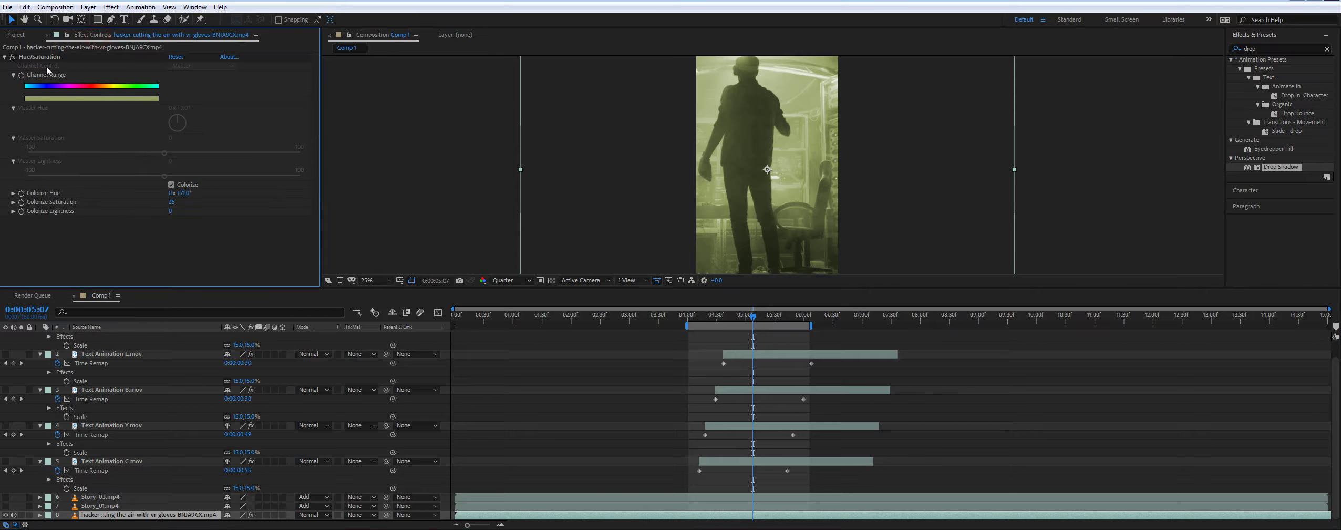
pyautogui.click(11, 57)
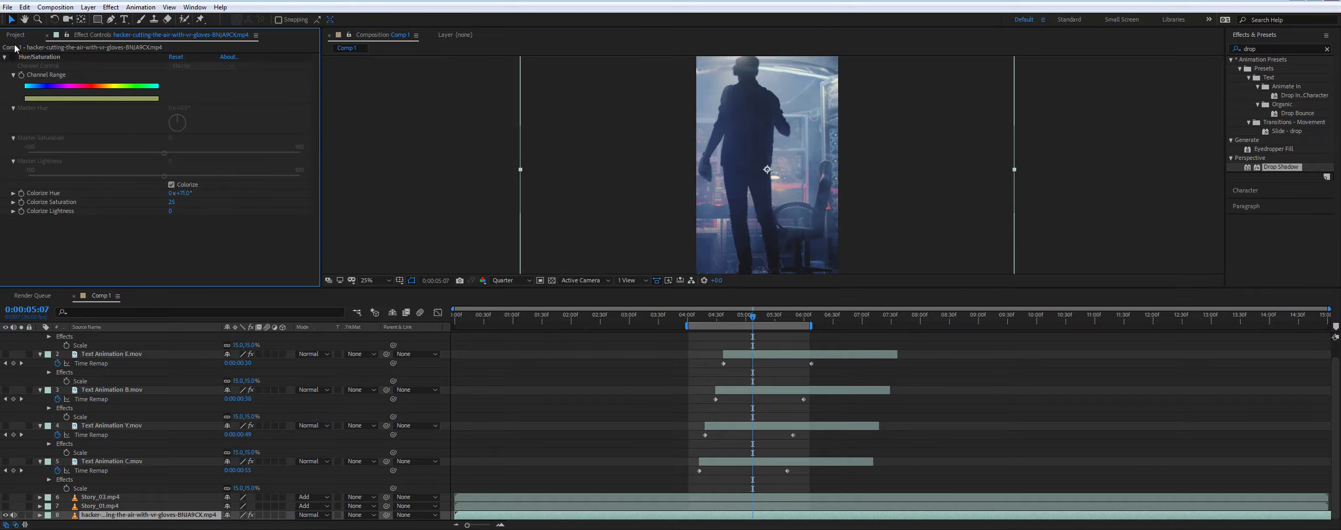
pyautogui.click(16, 35)
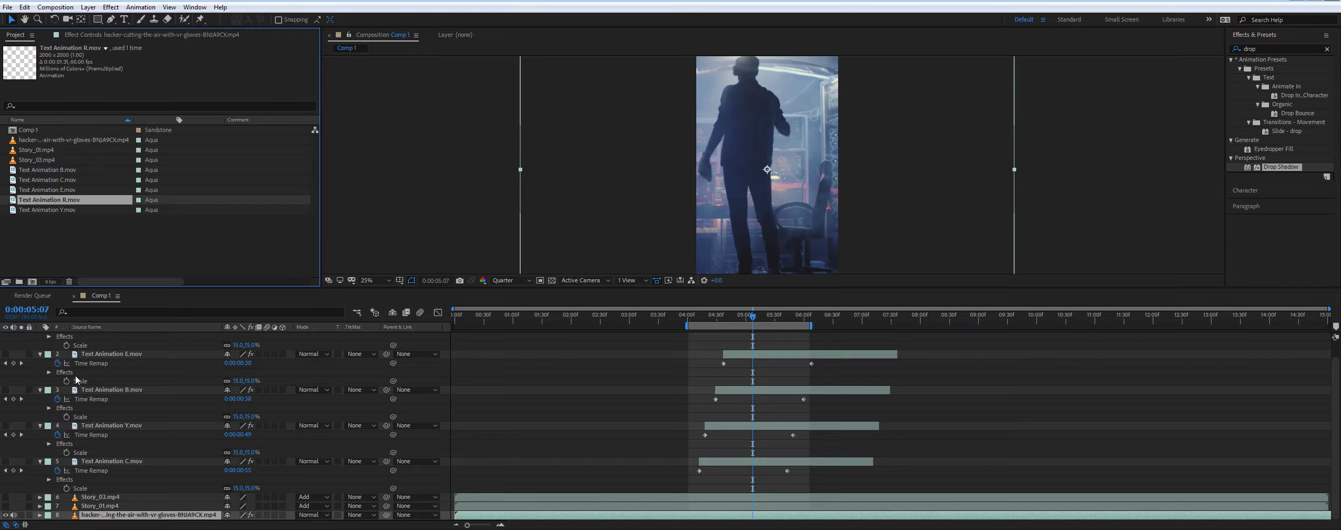
pyautogui.click(99, 506)
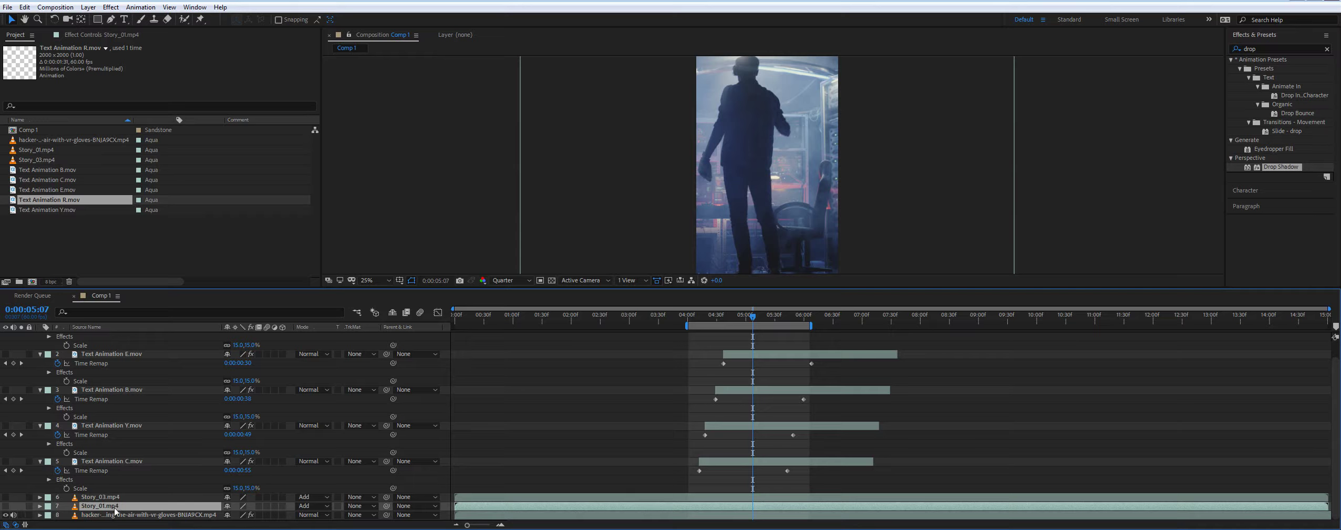
# Unhide Story_01 and try Normal, Add and Screen blending, settling on Add
pyautogui.click(6, 506)
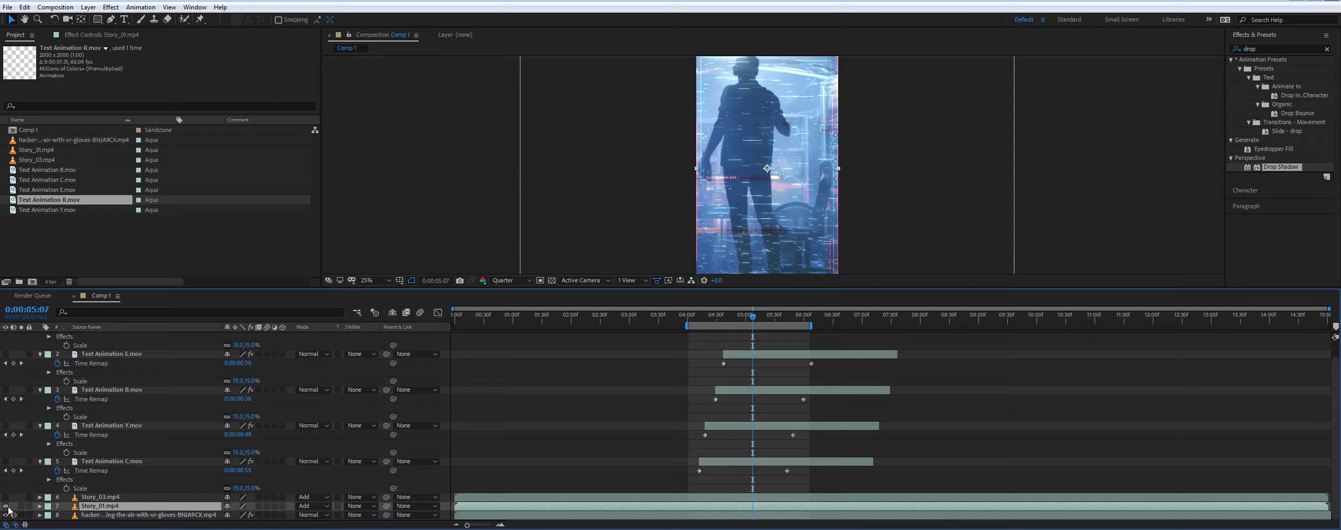
pyautogui.click(313, 506)
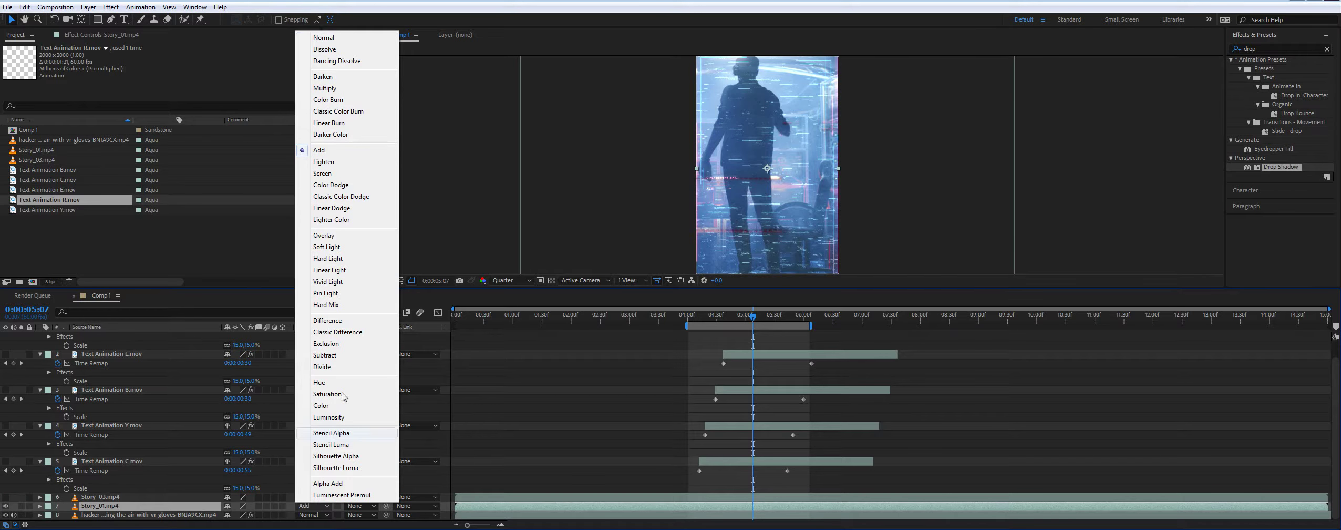
pyautogui.click(344, 39)
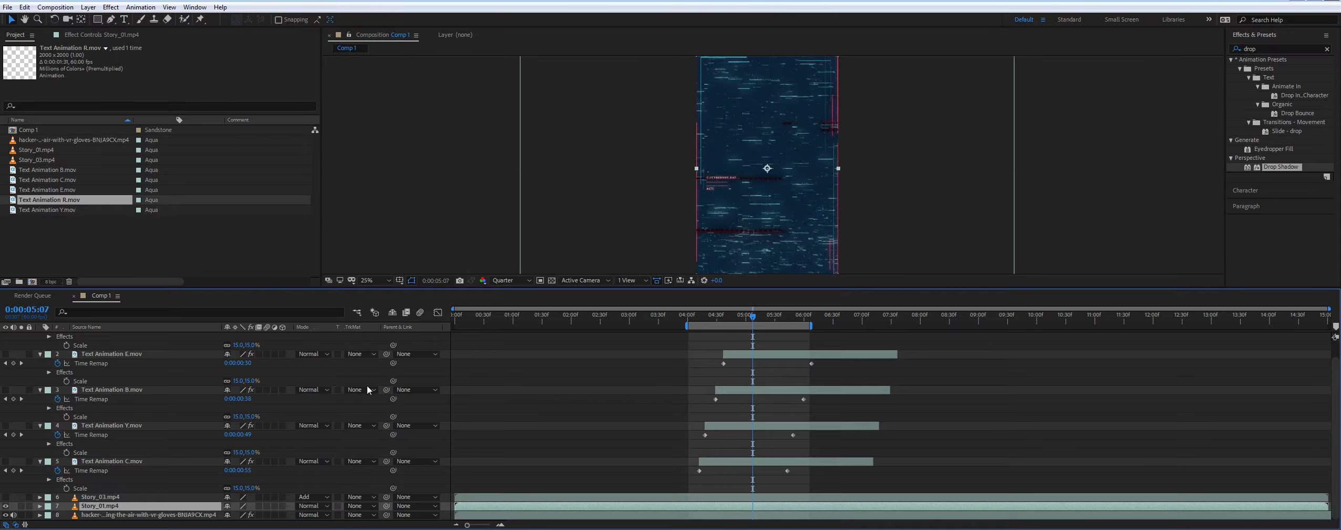
pyautogui.click(308, 505)
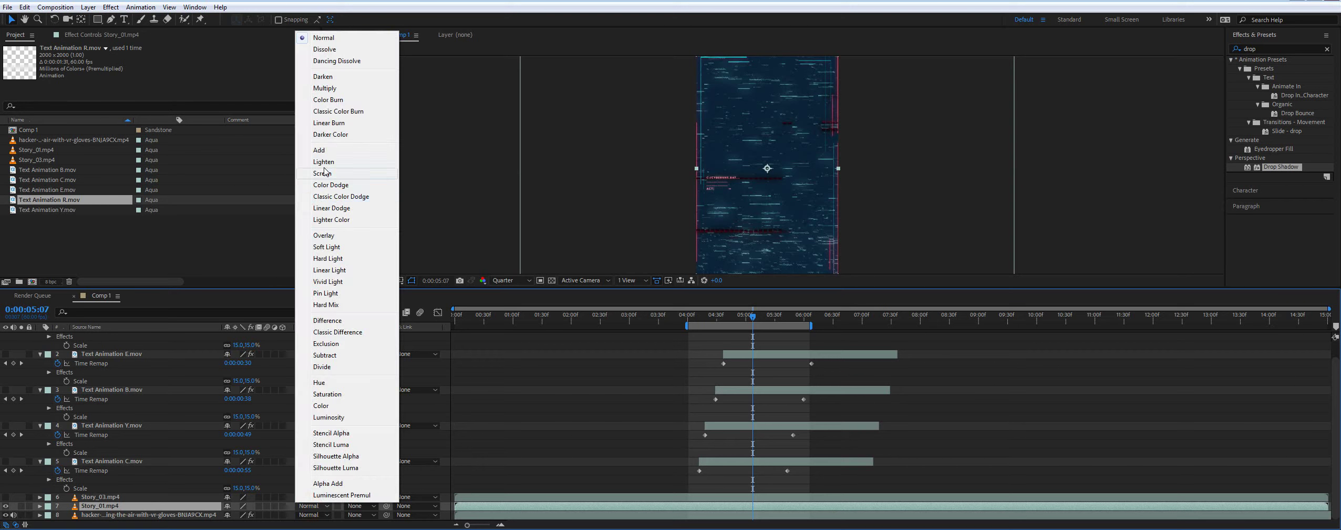
pyautogui.click(321, 150)
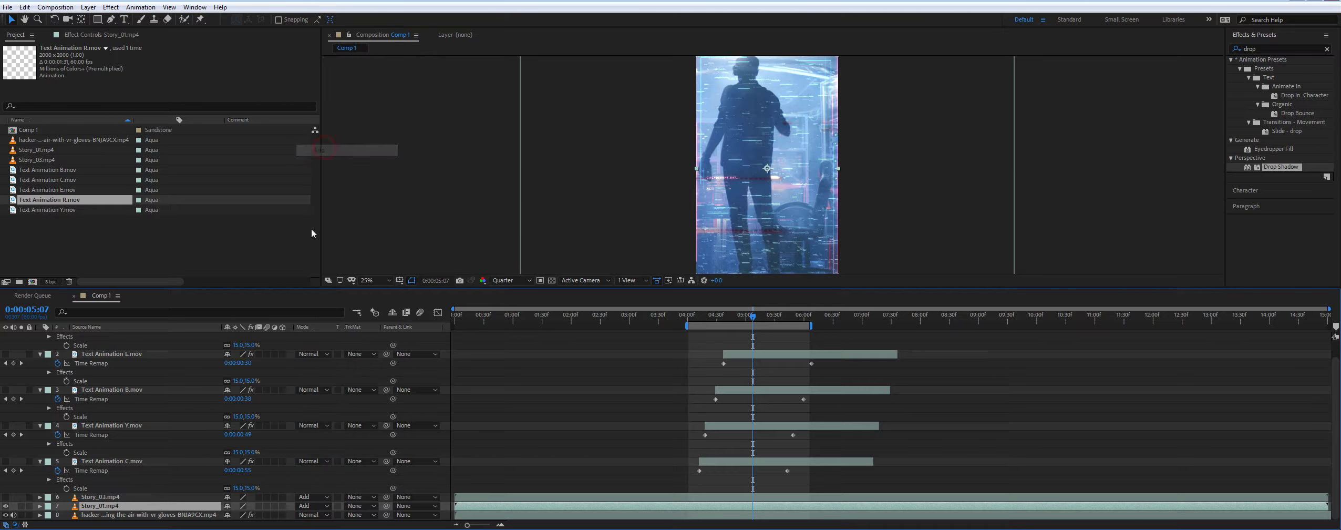
pyautogui.click(315, 507)
pyautogui.click(321, 173)
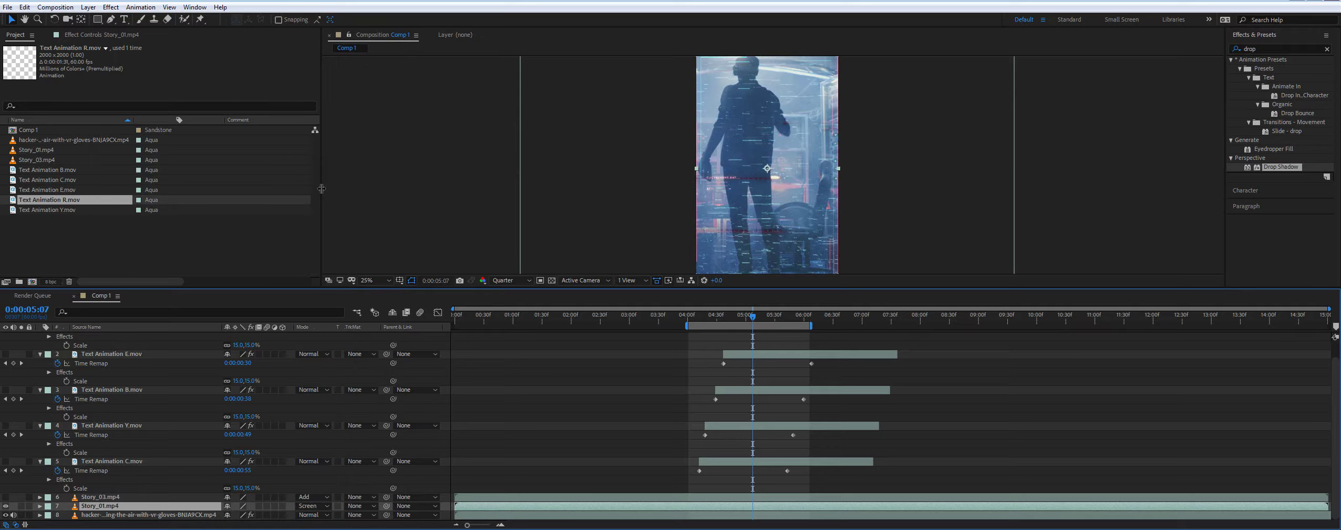
pyautogui.click(312, 506)
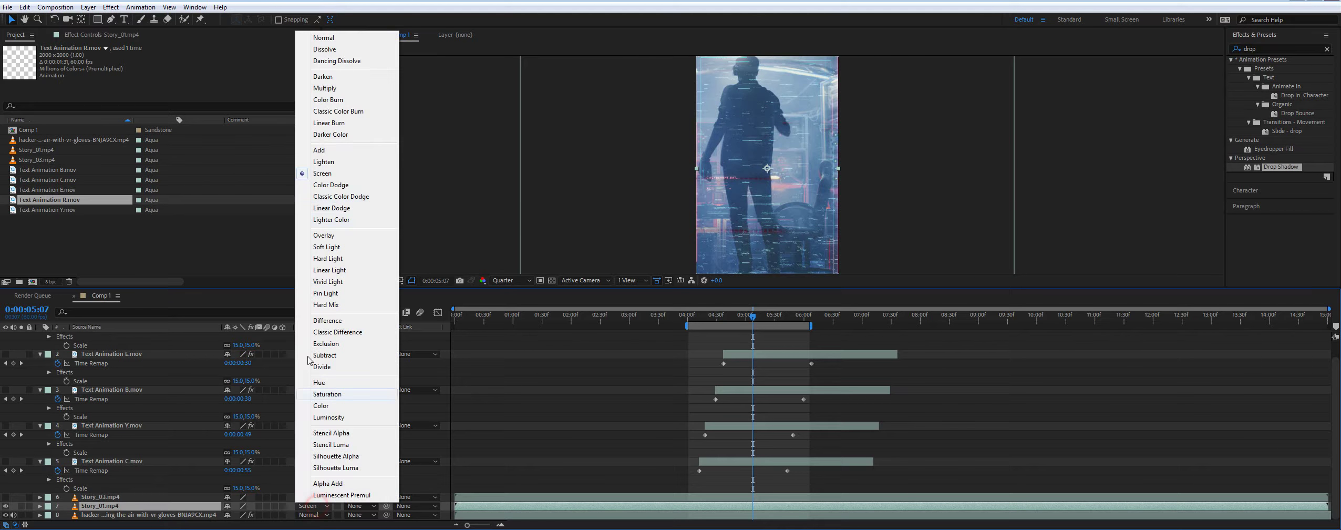
pyautogui.click(324, 37)
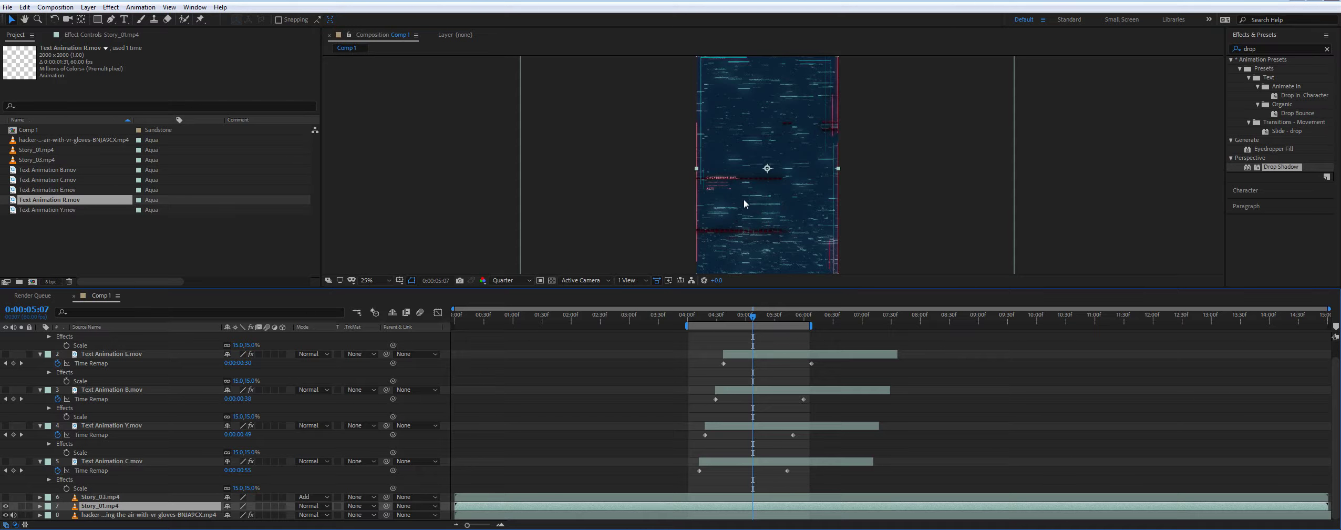
pyautogui.click(318, 506)
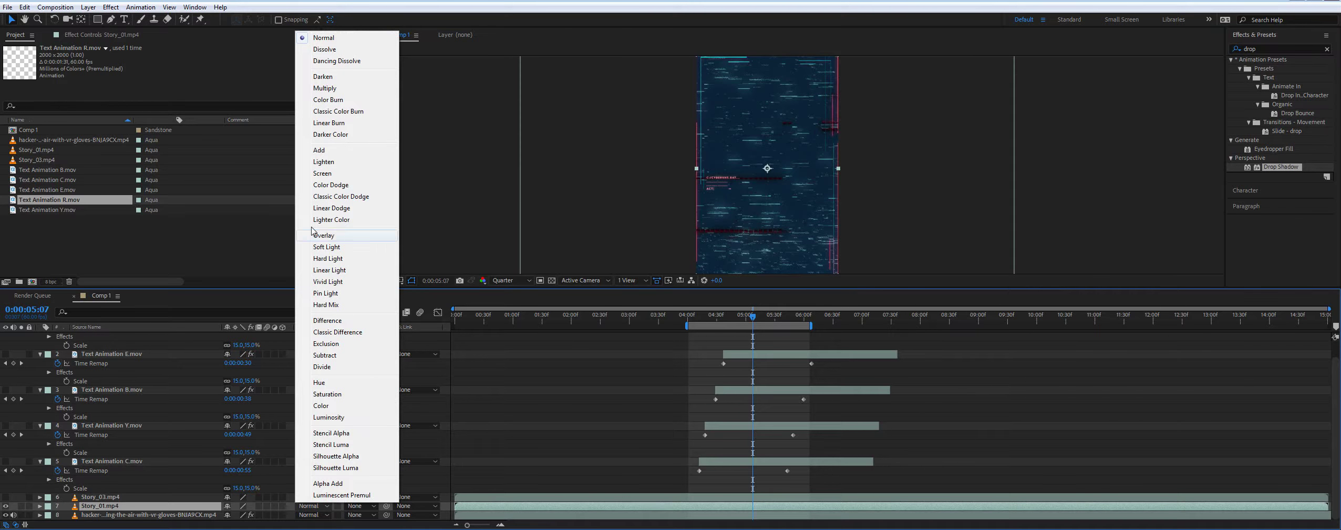
pyautogui.click(313, 150)
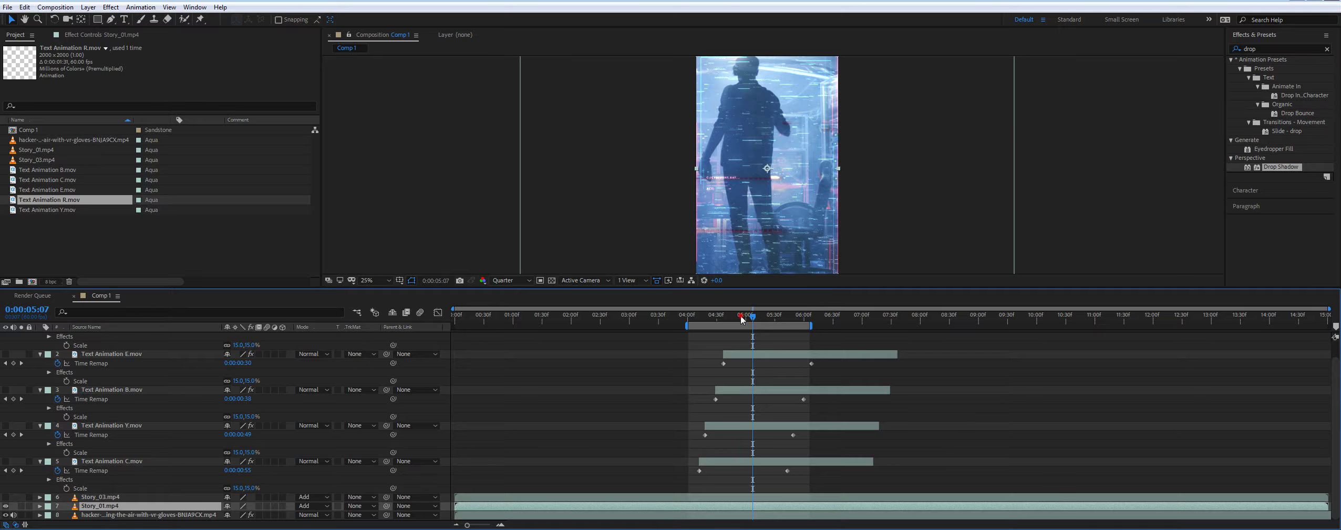
# Scrub around five seconds and toggle Story_01 off and on to compare the blend
pyautogui.moveTo(741, 318)
pyautogui.mouseDown()
pyautogui.moveTo(696, 317)
pyautogui.moveTo(763, 319)
pyautogui.mouseUp()
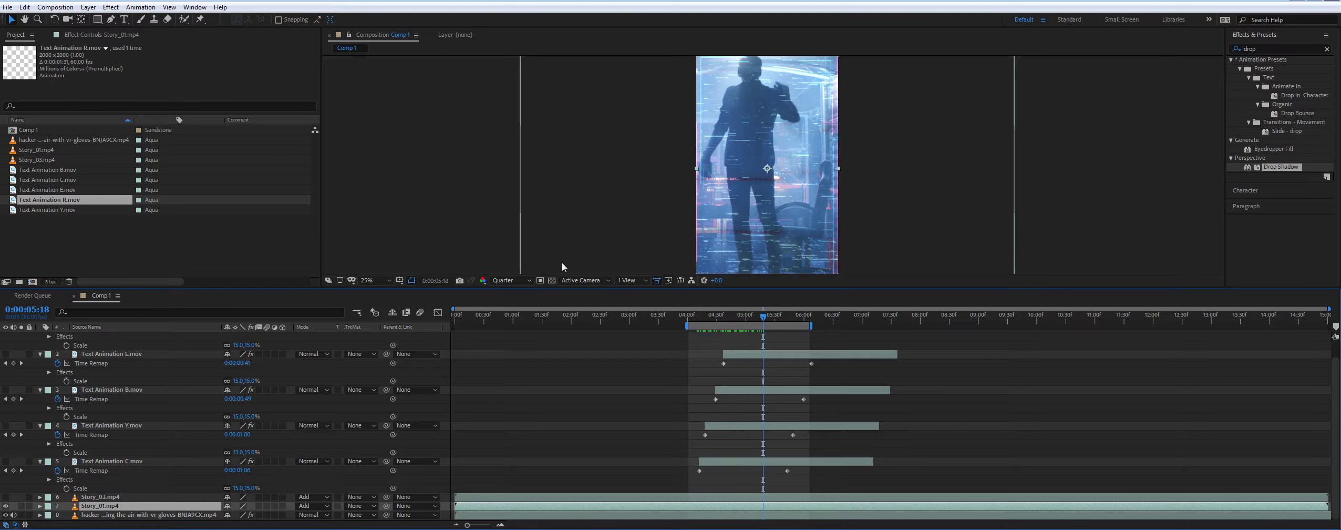
pyautogui.click(5, 505)
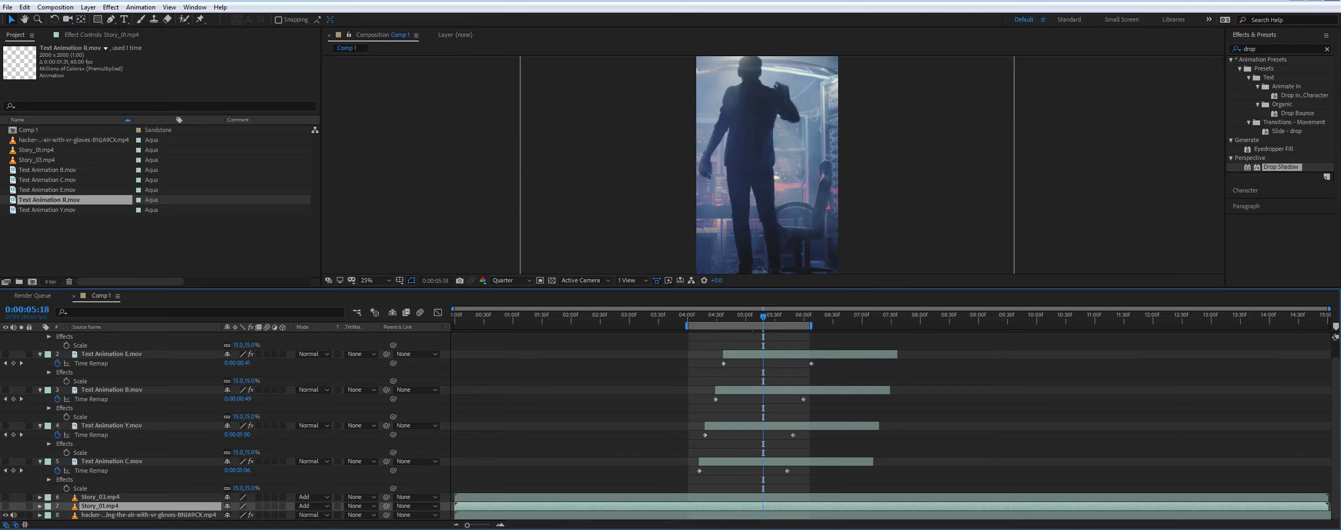
pyautogui.click(5, 506)
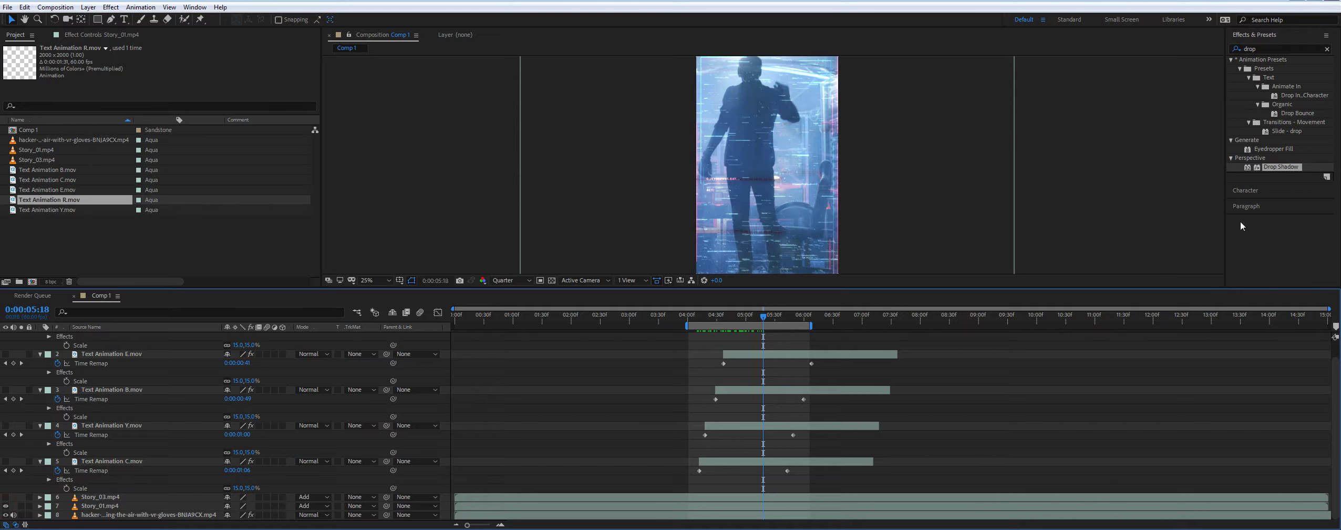
# Apply Curves, found by searching 'curve', to the hacker clip and pull the red curve down
pyautogui.doubleClick(1267, 51)
pyautogui.write('curve')
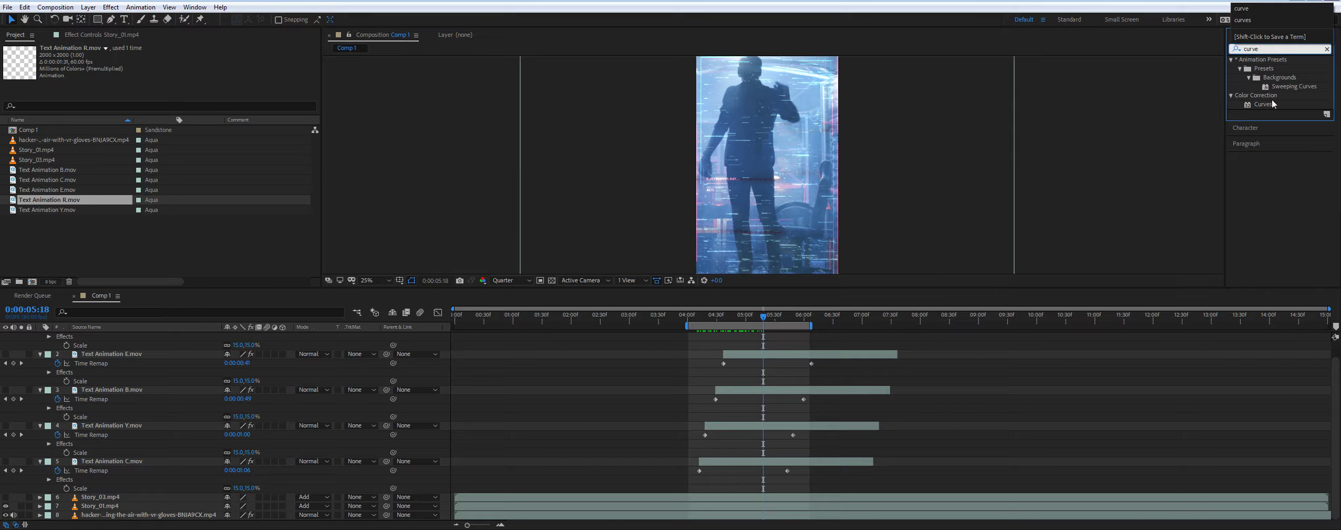
pyautogui.moveTo(1263, 104); pyautogui.dragTo(95, 513)
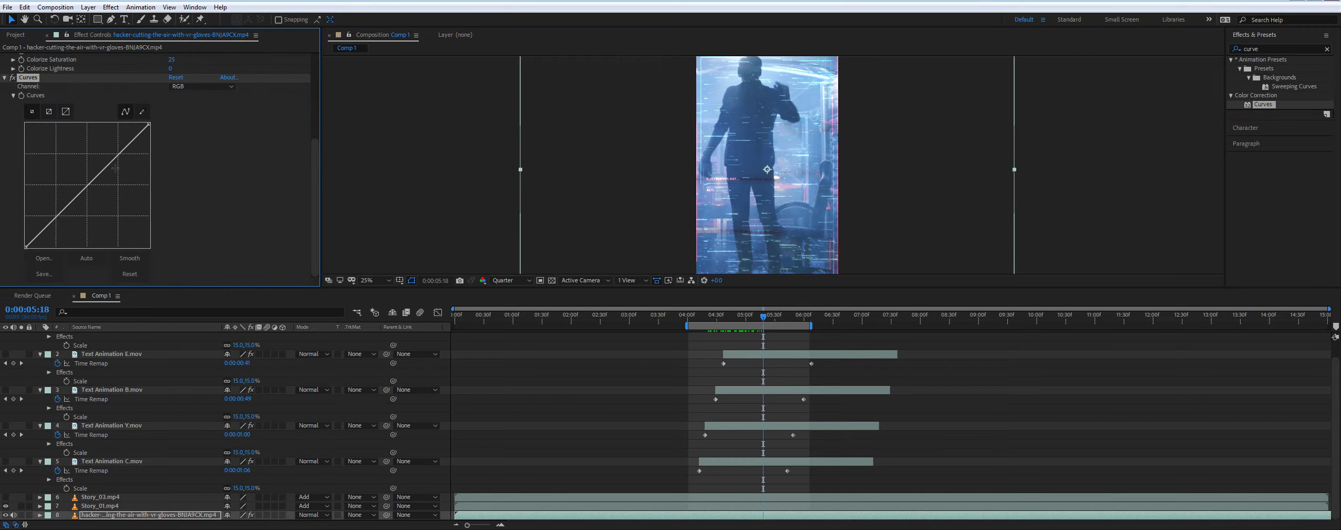
pyautogui.moveTo(118, 156); pyautogui.dragTo(116, 153)
pyautogui.moveTo(67, 200); pyautogui.dragTo(54, 223)
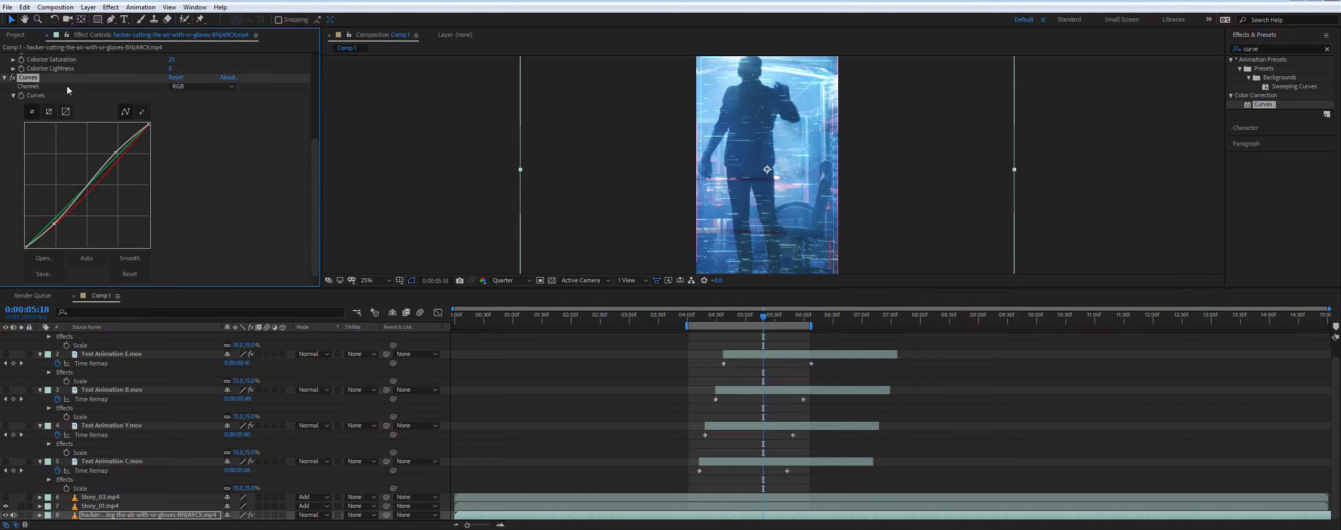
pyautogui.click(99, 496)
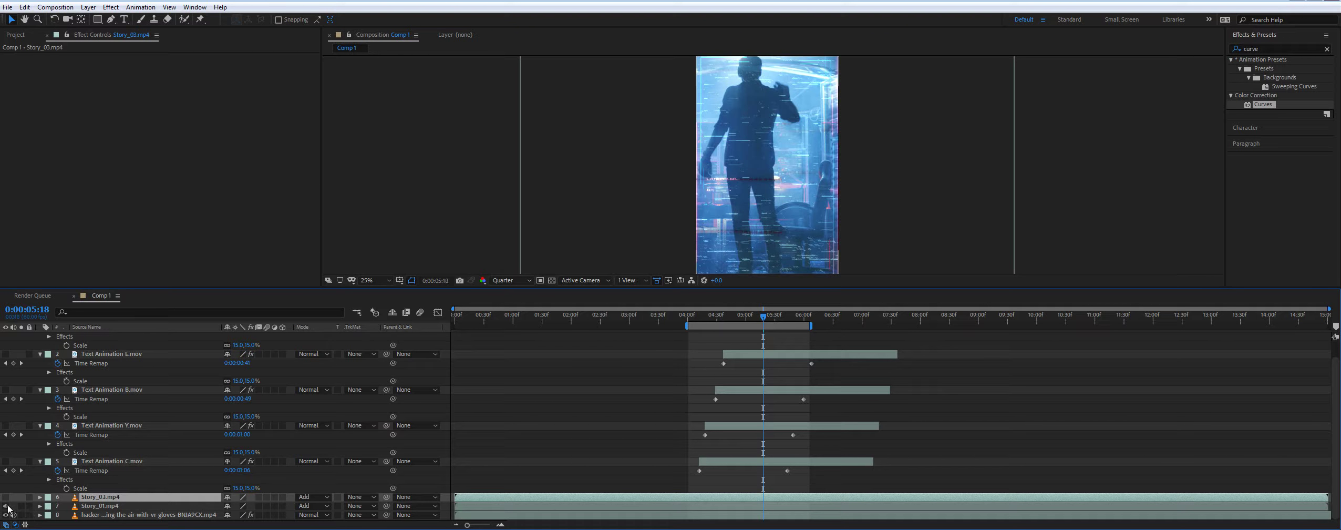
# Show Story_03, hide Story_01, and scrub back to check the blend
pyautogui.click(15, 35)
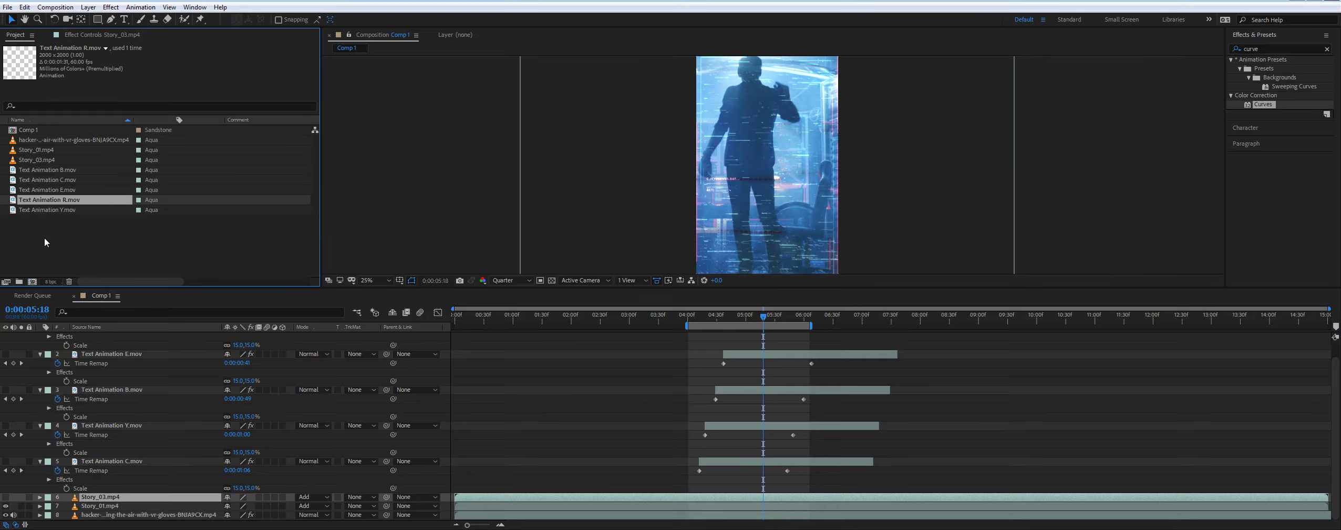
pyautogui.click(5, 497)
pyautogui.click(6, 505)
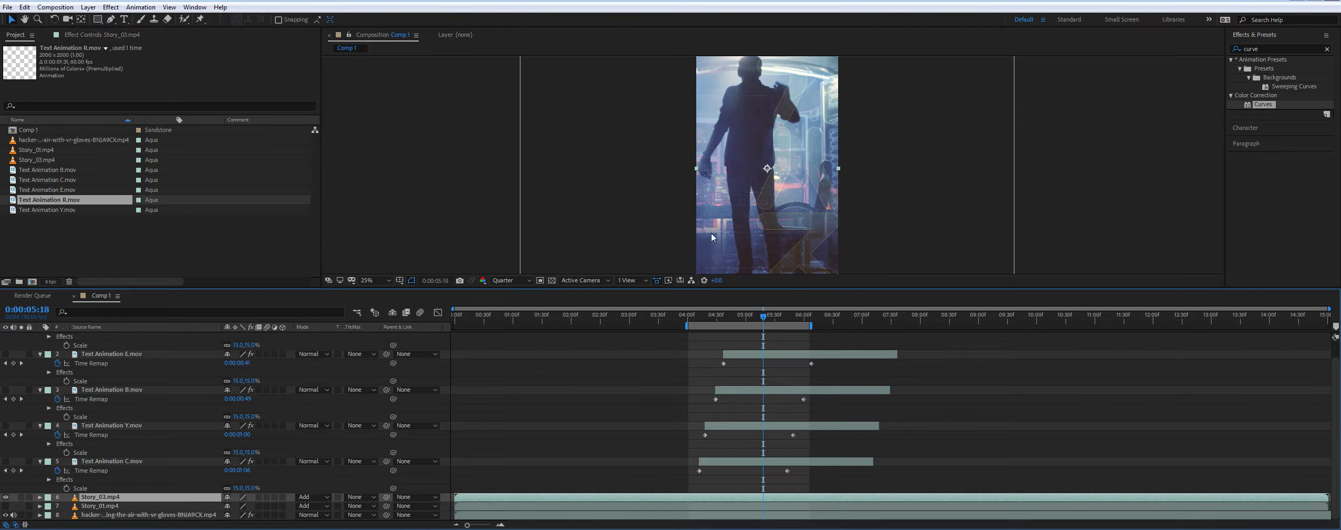
pyautogui.moveTo(758, 320); pyautogui.dragTo(648, 322)
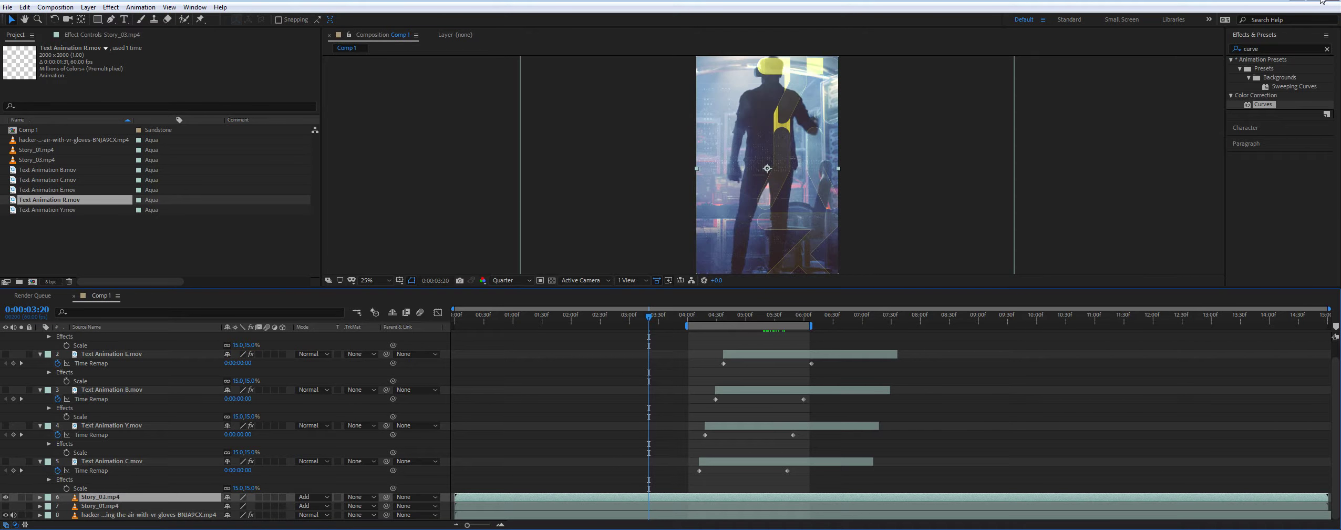
# Preview the composition playing from 0:00:03:31
pyautogui.press('space')
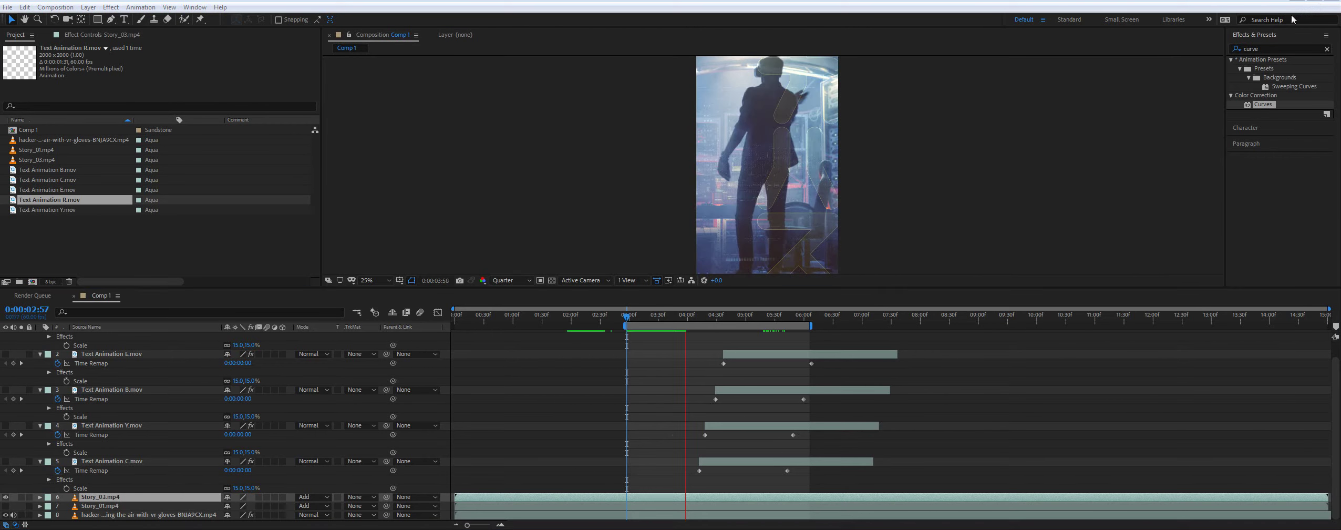
pyautogui.click(659, 312)
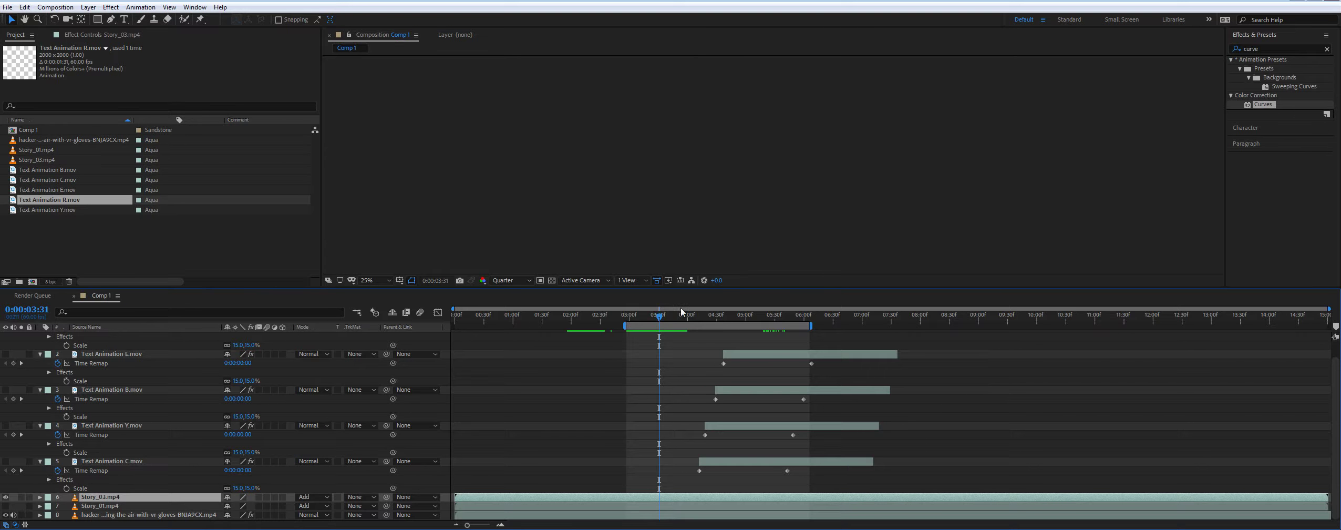
pyautogui.press('space')
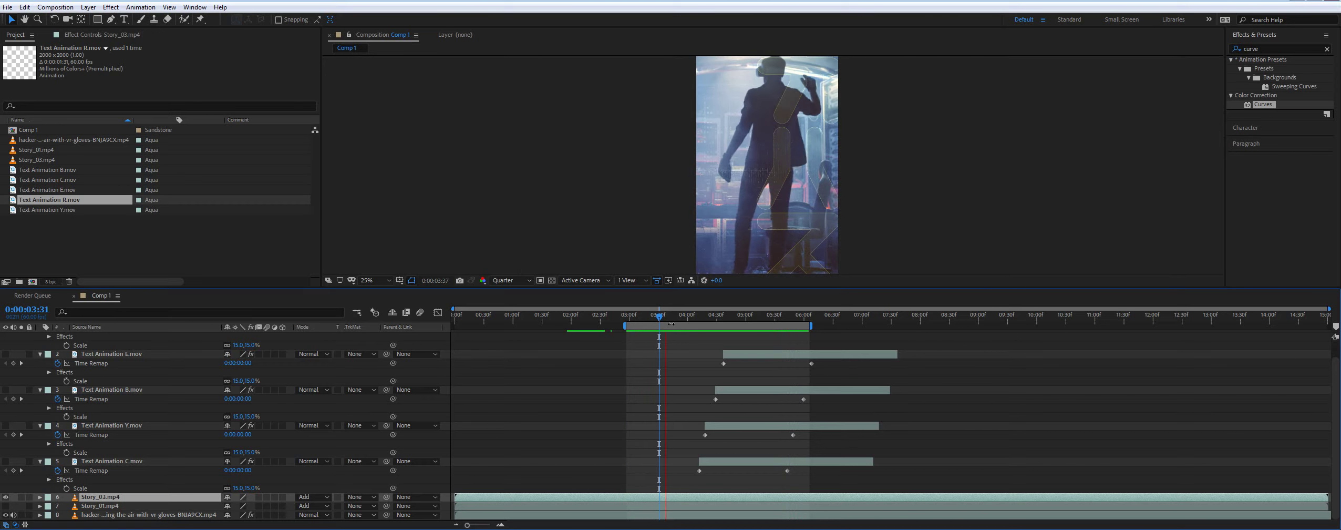
pyautogui.press('space')
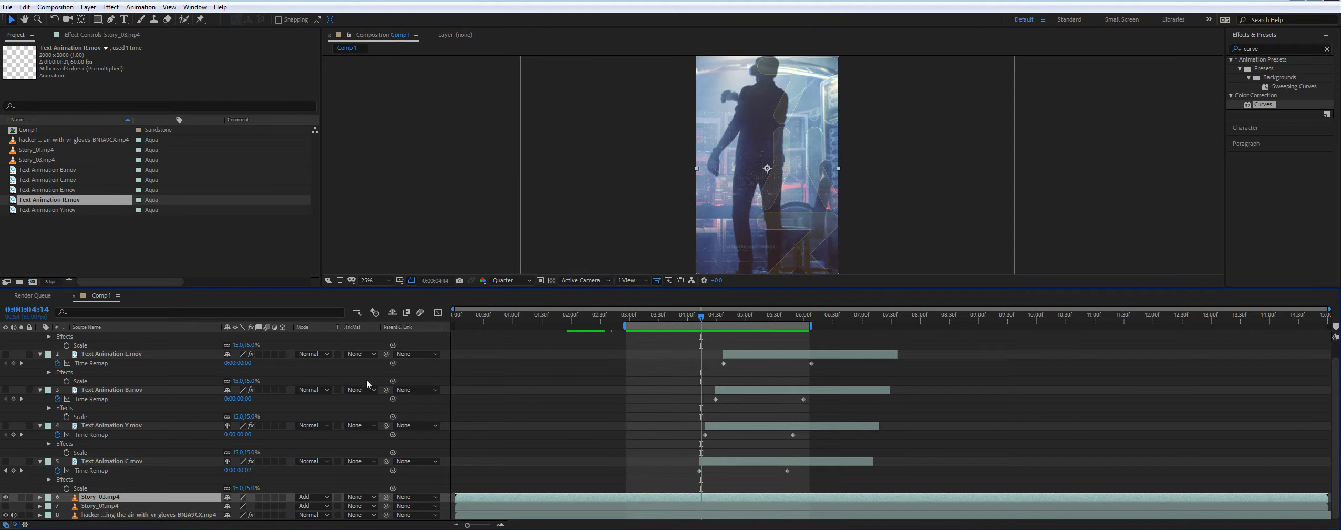
# Turn the hacker clip's Hue/Saturation effect back on, comparing it on and off
pyautogui.click(94, 515)
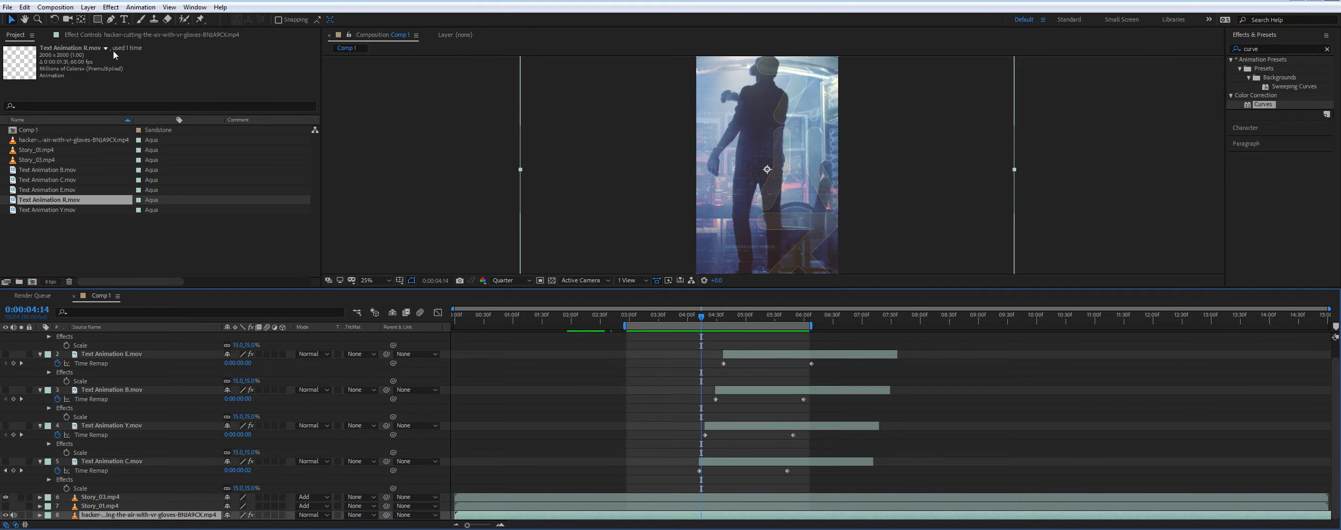
pyautogui.click(127, 34)
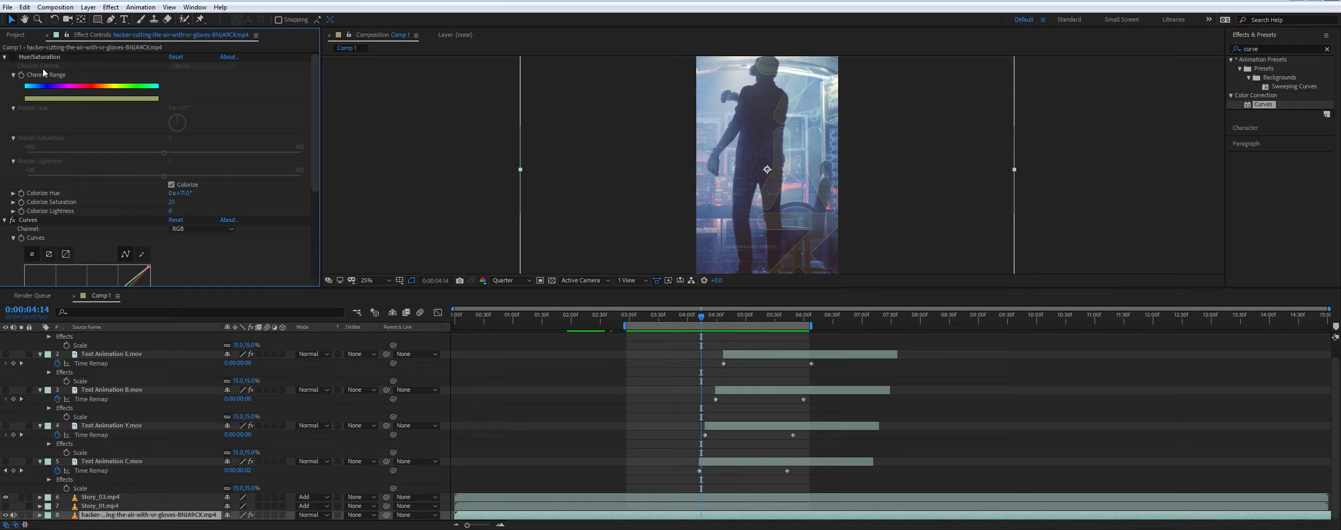
pyautogui.click(13, 57)
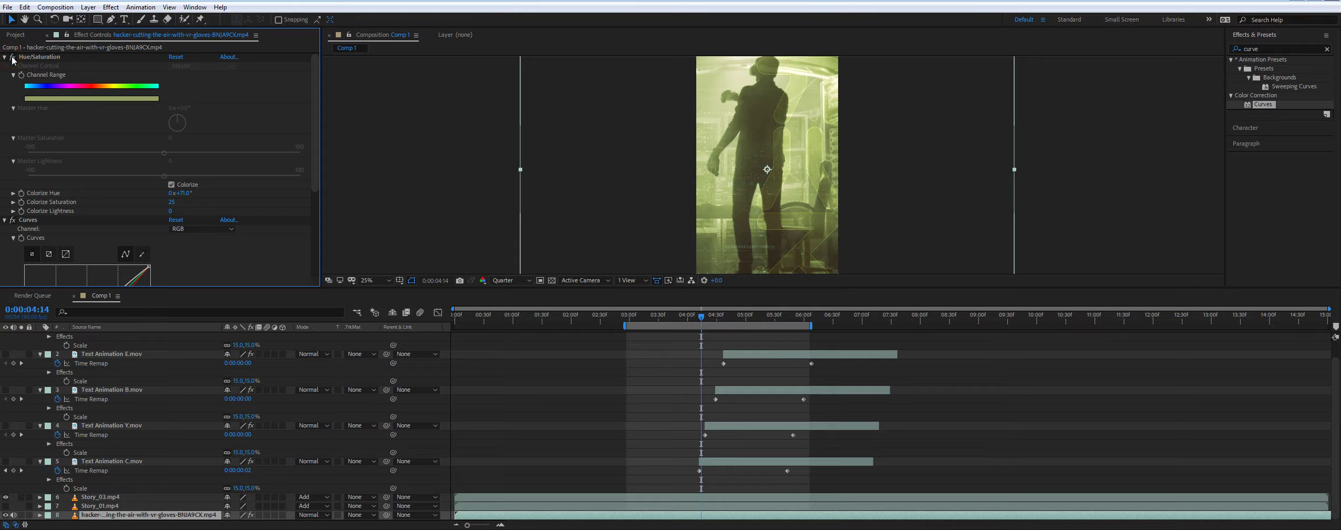
pyautogui.click(12, 57)
pyautogui.click(12, 57)
pyautogui.doubleClick(13, 58)
# Preview the green tint, move to 0:00:05:18, and make Story_01 visible again
pyautogui.press('space')
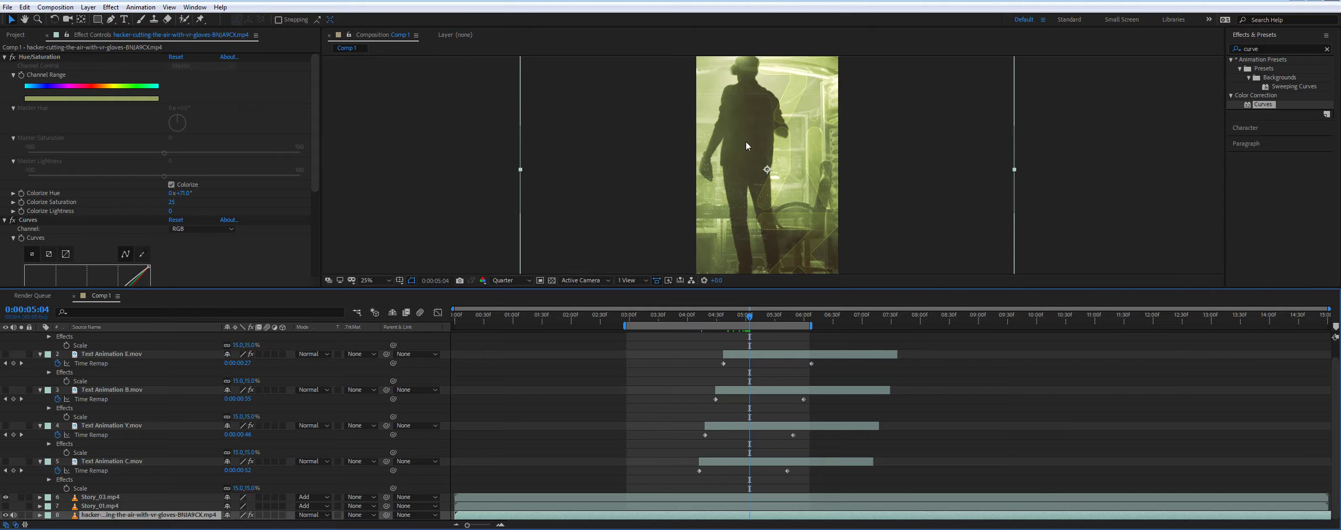
pyautogui.moveTo(751, 316)
pyautogui.mouseDown()
pyautogui.moveTo(764, 318)
pyautogui.moveTo(726, 316)
pyautogui.mouseUp()
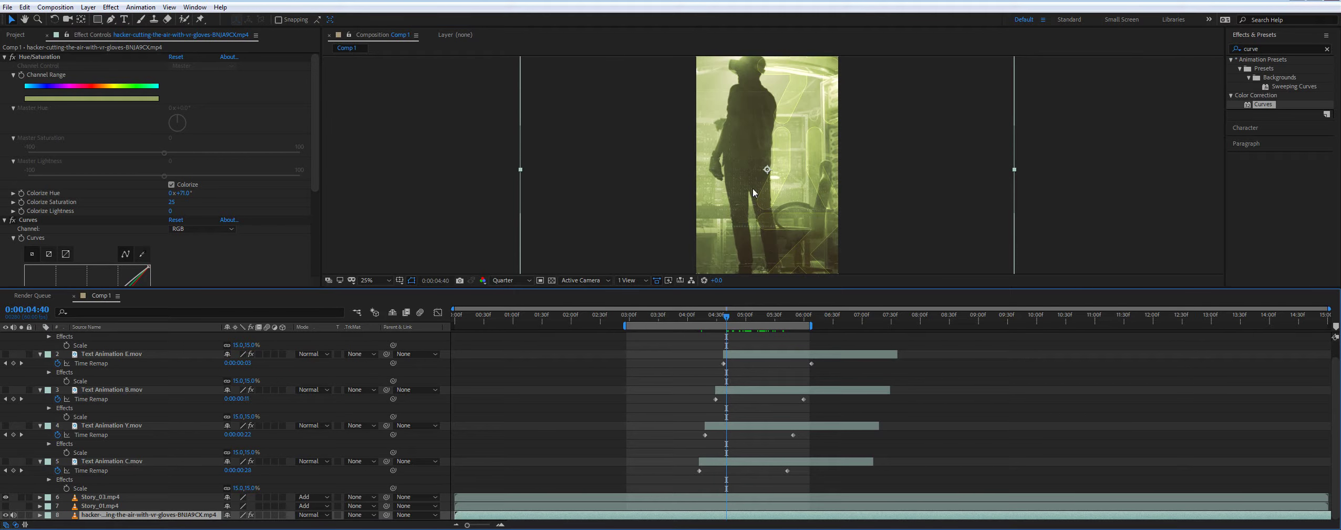
pyautogui.click(7, 506)
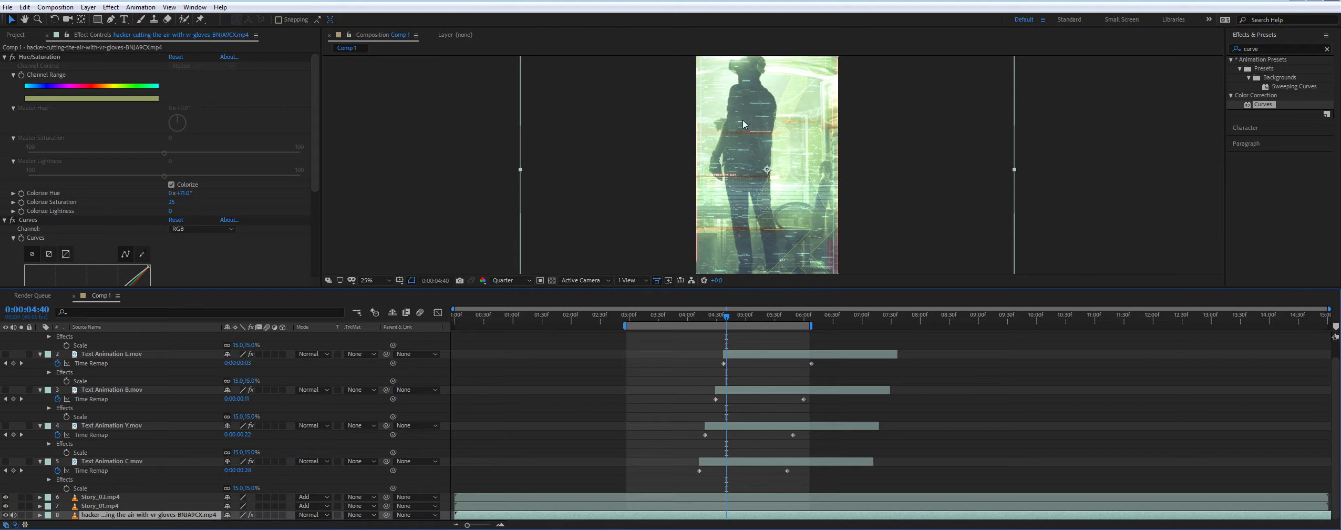
# Switch Story_01's blend mode to Screen and scrub around 0:00:05:16 to review
pyautogui.moveTo(728, 311); pyautogui.dragTo(761, 316)
pyautogui.click(311, 507)
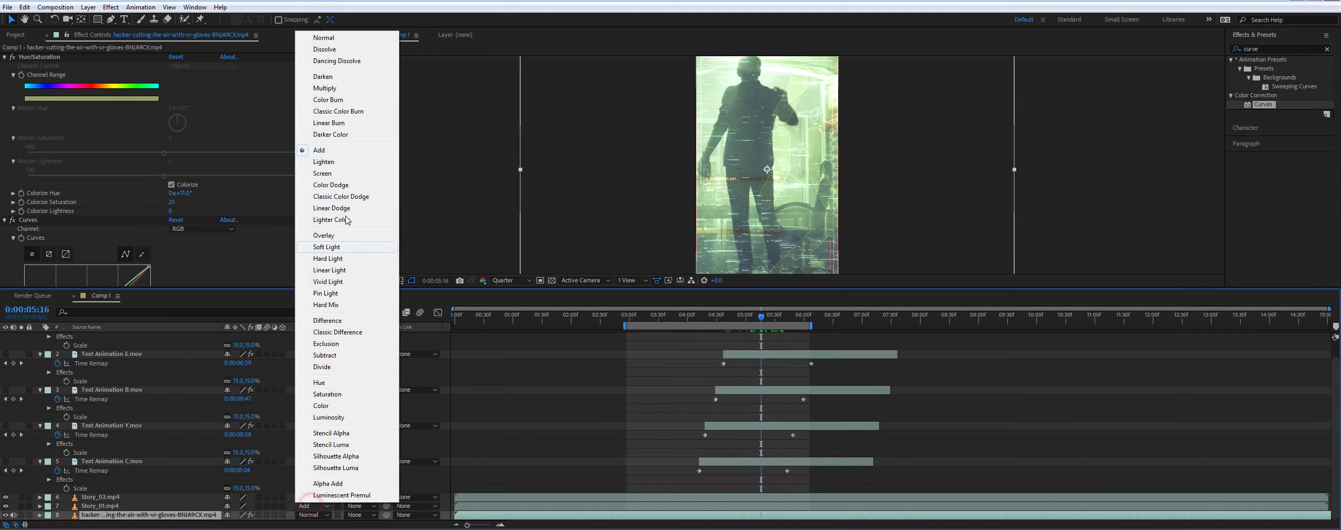
pyautogui.click(335, 175)
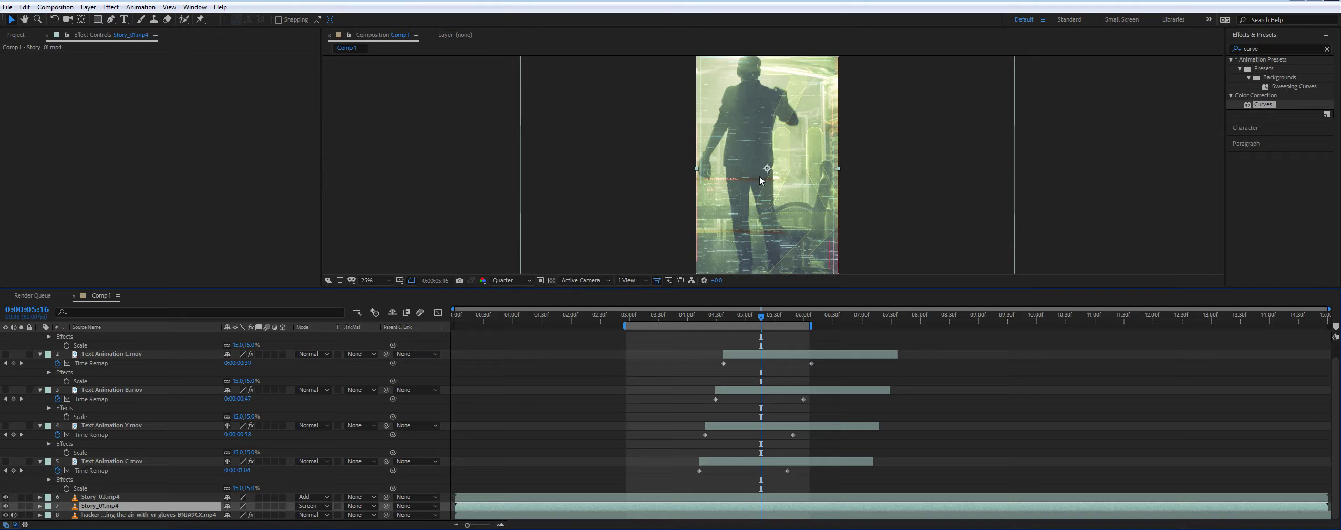
pyautogui.moveTo(744, 315); pyautogui.dragTo(710, 271)
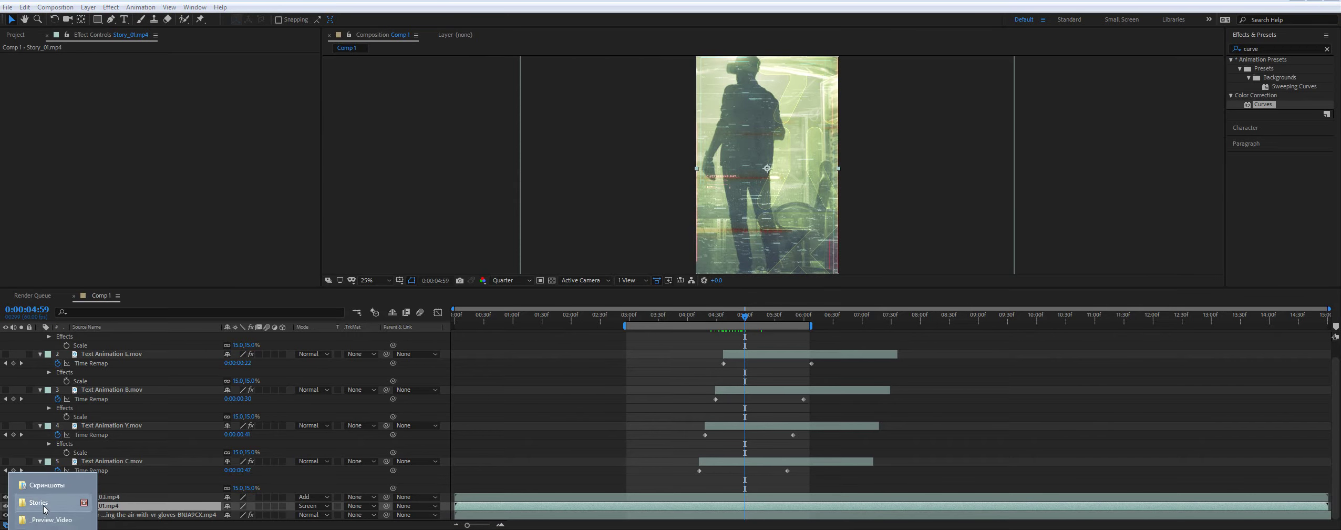
# Reopen Explorer on Stories and navigate back up to open v23's Alphabet folder
pyautogui.click(47, 507)
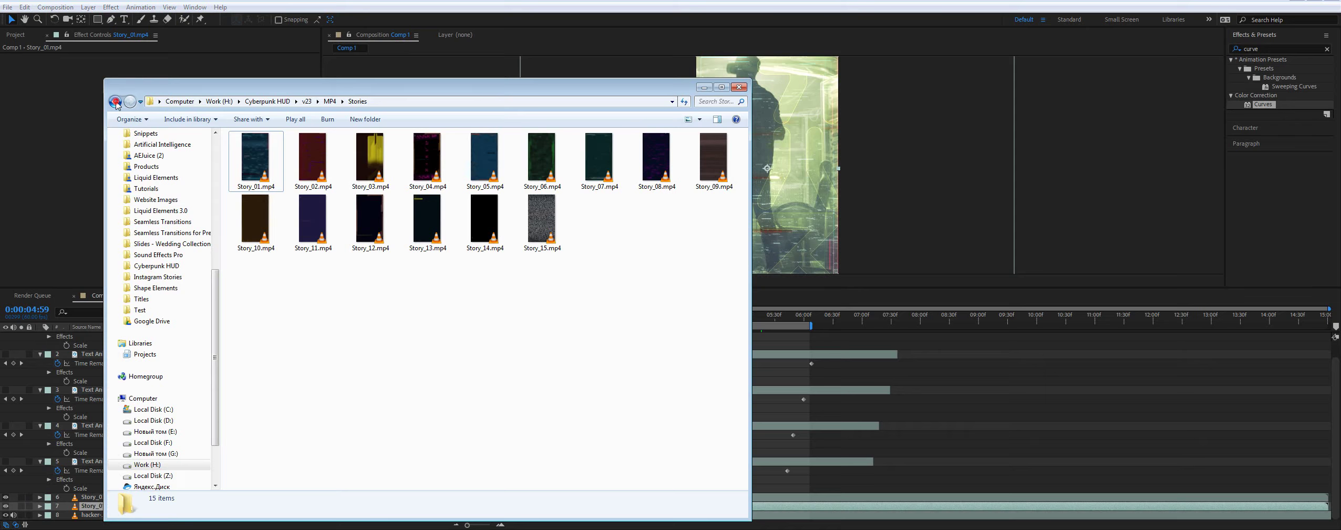
pyautogui.click(115, 101)
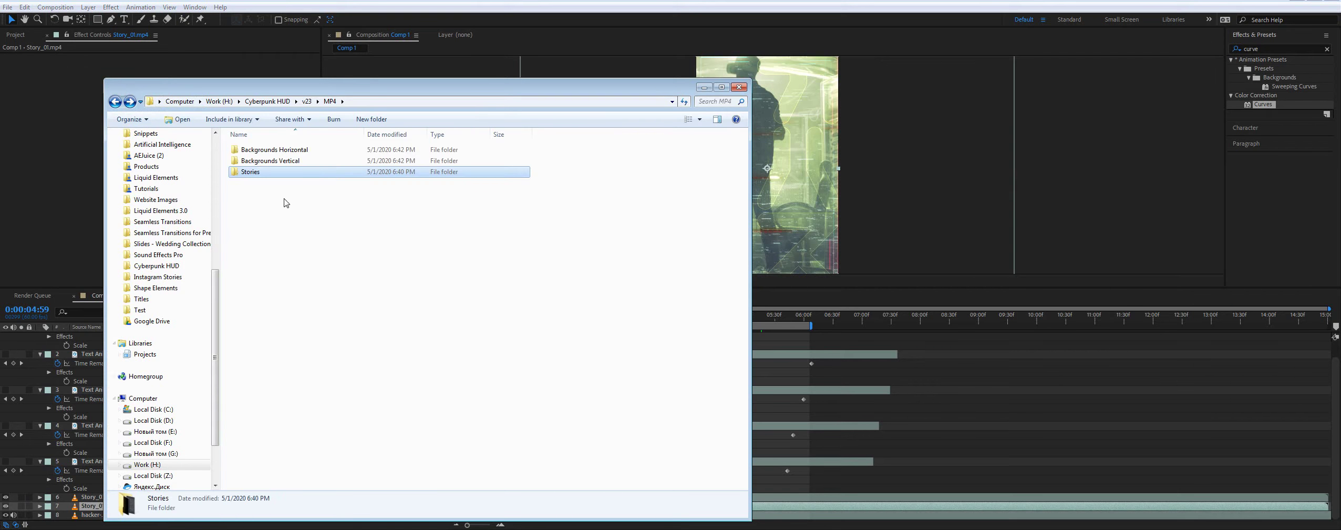
pyautogui.click(306, 101)
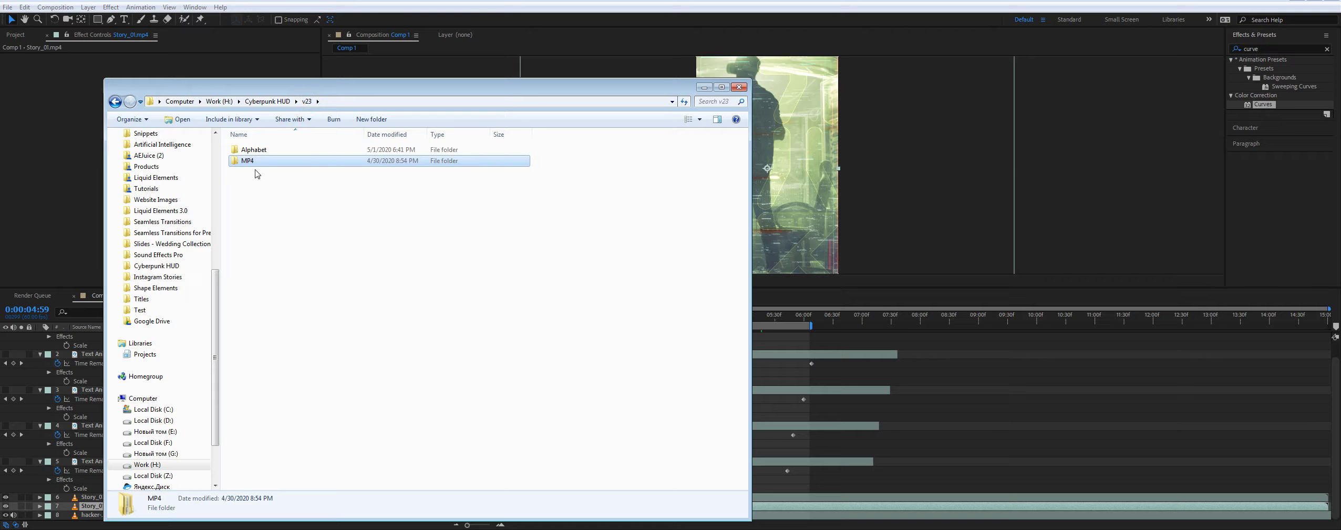
pyautogui.click(285, 151)
pyautogui.doubleClick(285, 151)
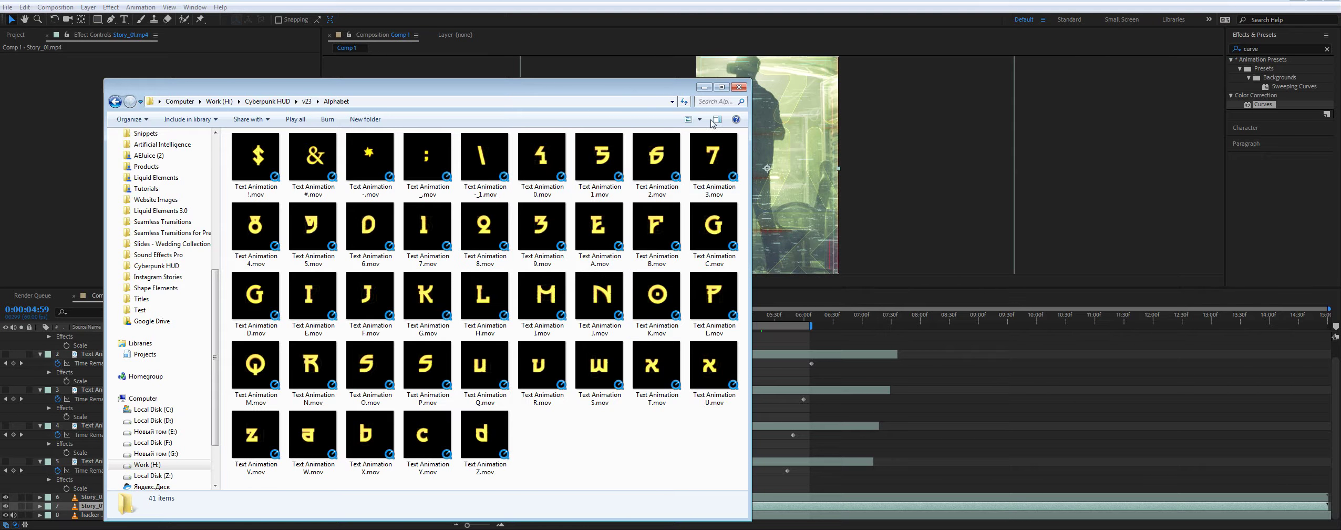
# Return to Comp 1 at 0:00:04:44 with the layer list scrolled up
pyautogui.click(704, 87)
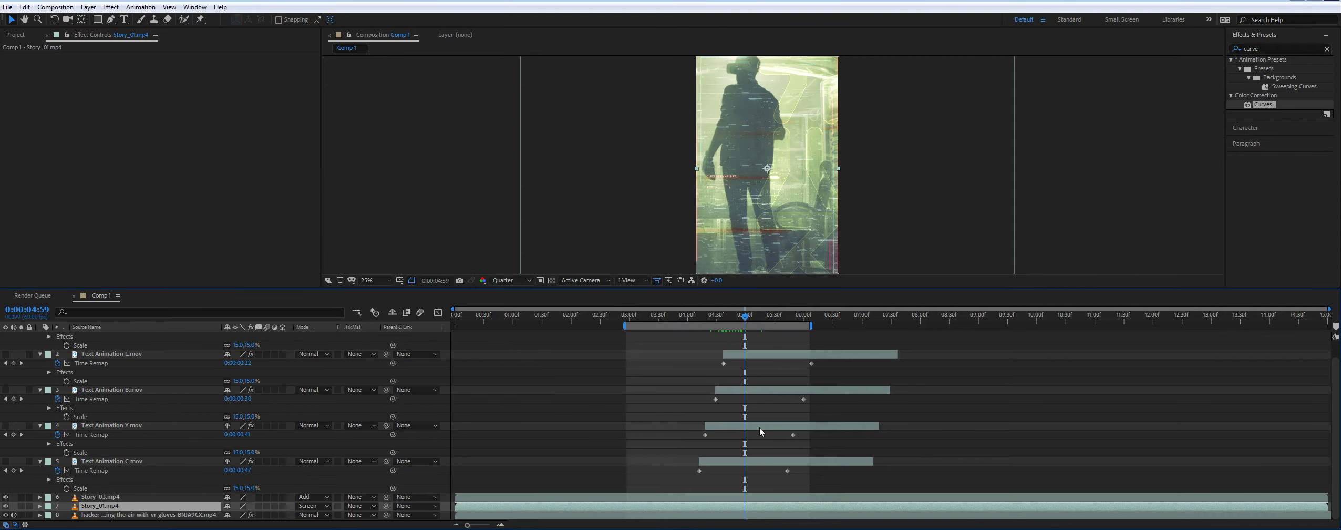
pyautogui.click(731, 315)
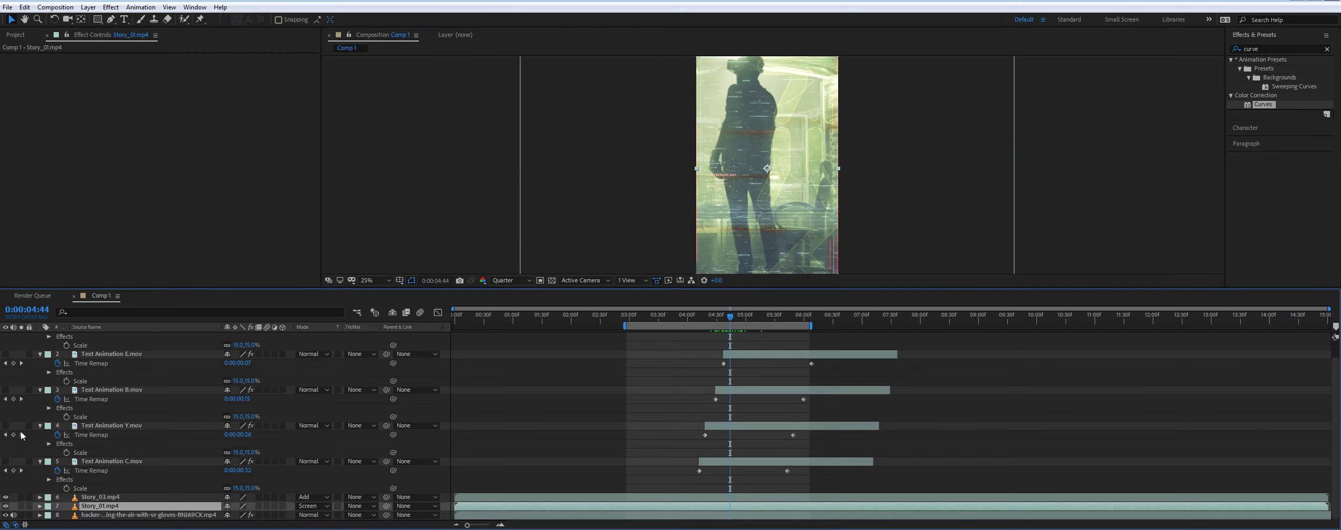
pyautogui.moveTo(8, 462); pyautogui.dragTo(6, 353)
pyautogui.scroll(1, 72, 391)
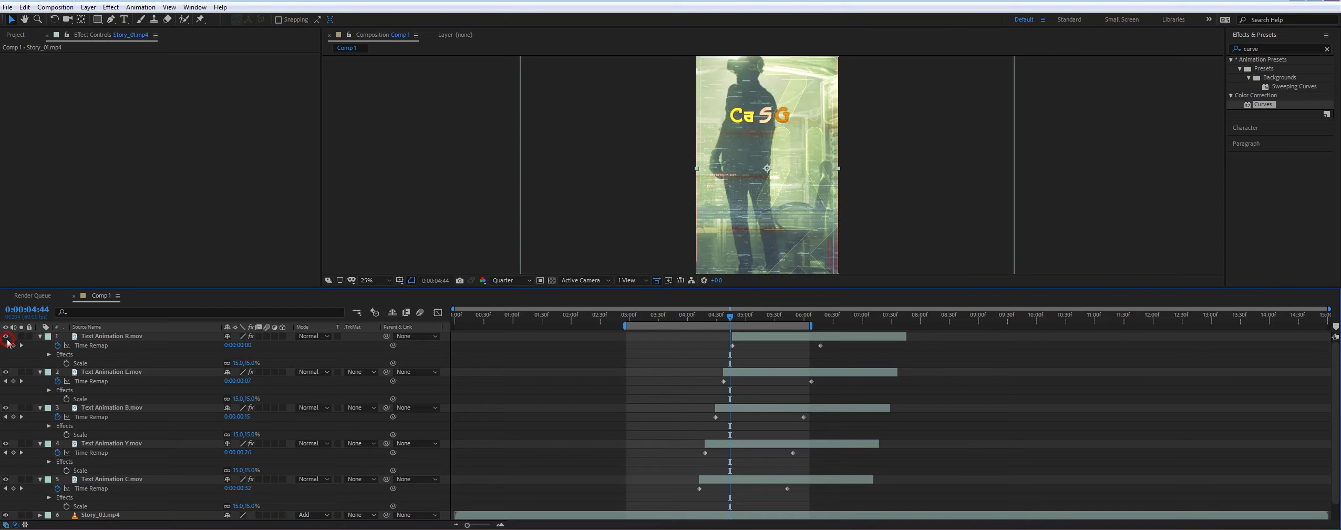
# Play and scrub the timeline until the yellow letters fully spell CYBER
pyautogui.press('space')
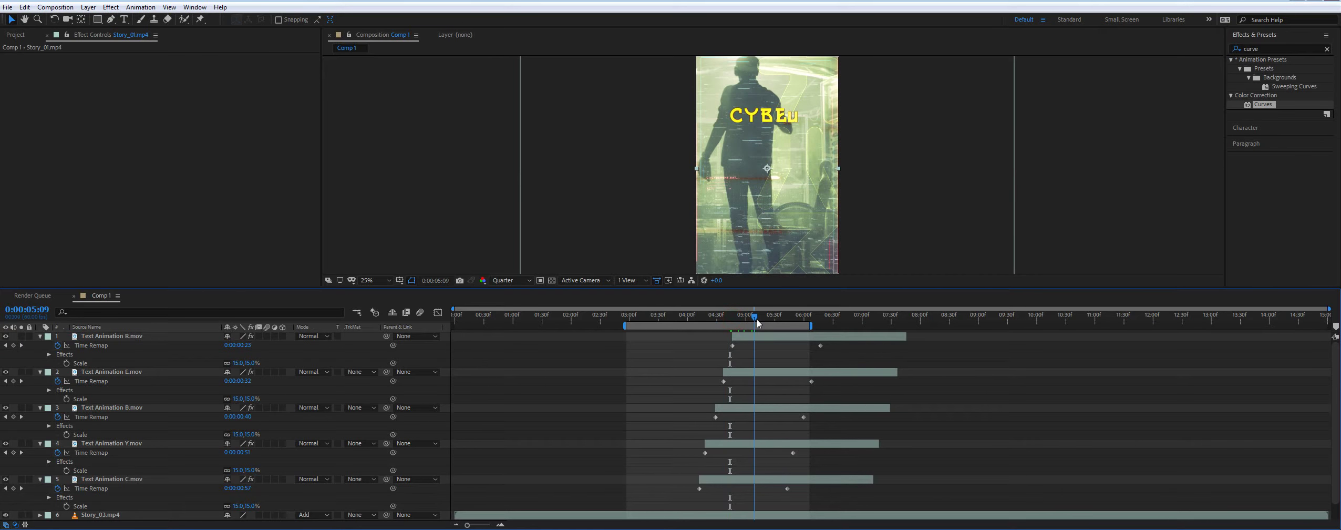
pyautogui.moveTo(751, 315)
pyautogui.mouseDown()
pyautogui.moveTo(688, 314)
pyautogui.moveTo(796, 318)
pyautogui.moveTo(755, 330)
pyautogui.moveTo(722, 315)
pyautogui.moveTo(769, 321)
pyautogui.mouseUp()
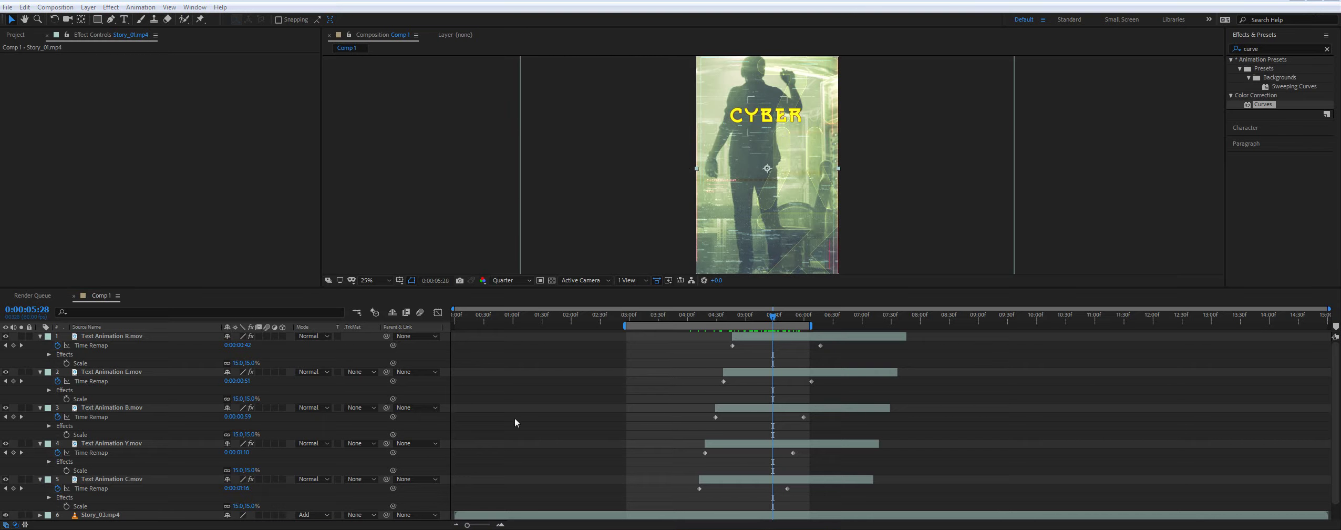
pyautogui.moveTo(771, 321); pyautogui.dragTo(713, 323)
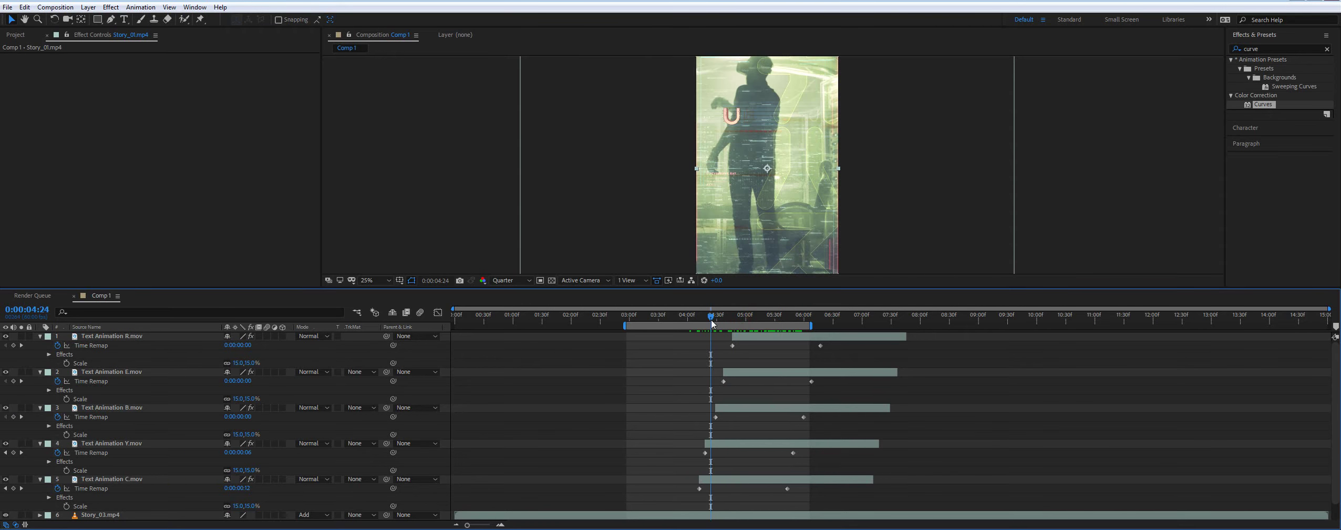
pyautogui.click(749, 316)
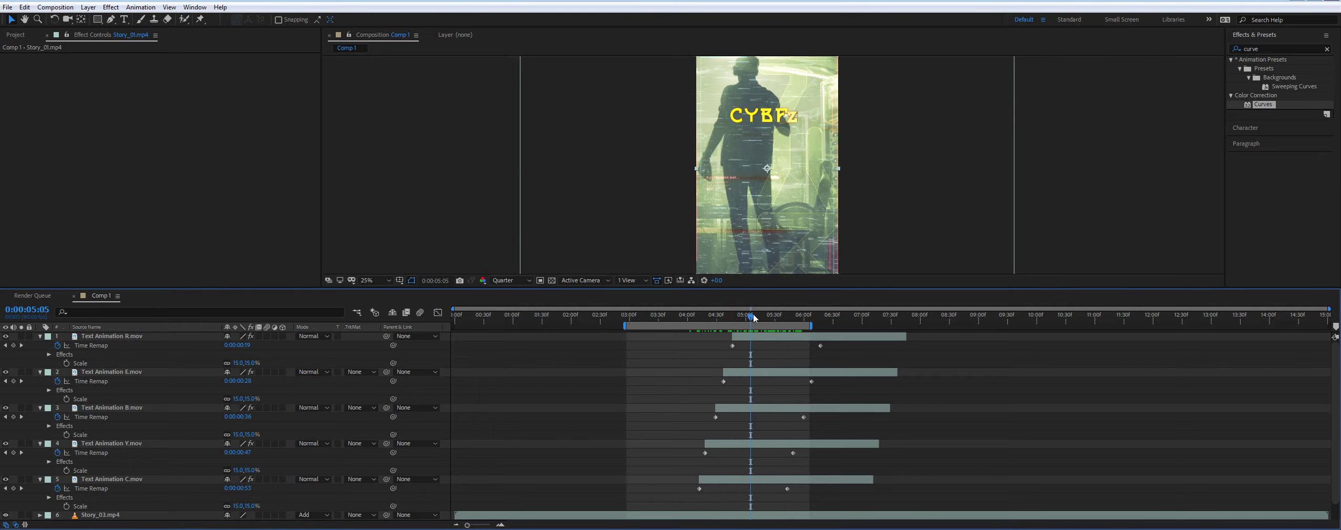
pyautogui.moveTo(752, 318)
pyautogui.mouseDown()
pyautogui.moveTo(783, 317)
pyautogui.moveTo(703, 318)
pyautogui.moveTo(765, 323)
pyautogui.mouseUp()
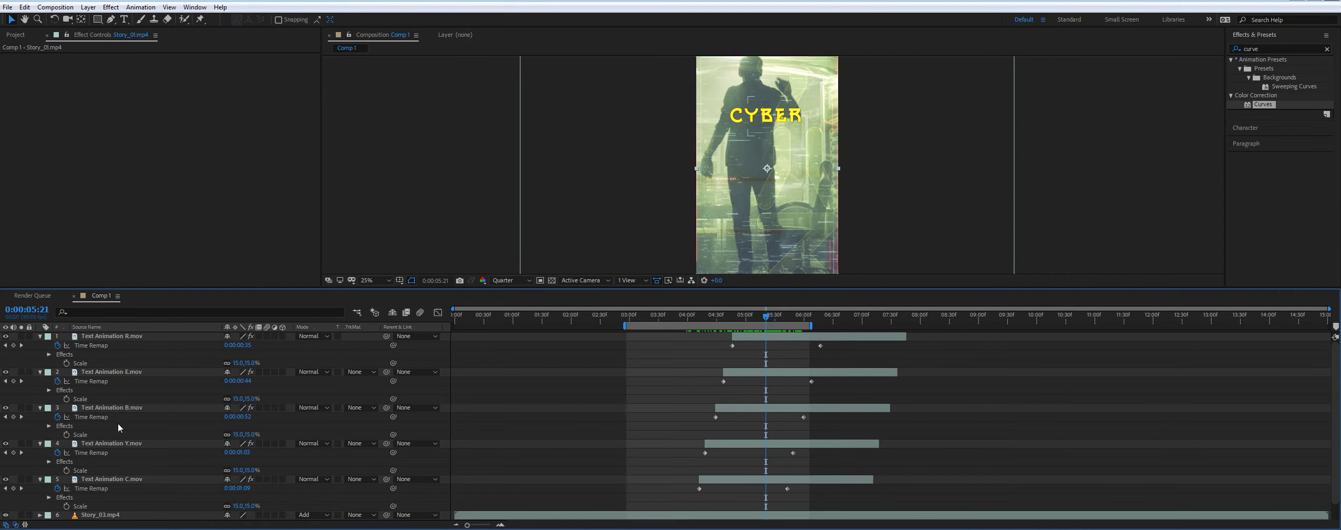
pyautogui.scroll(-2, 117, 424)
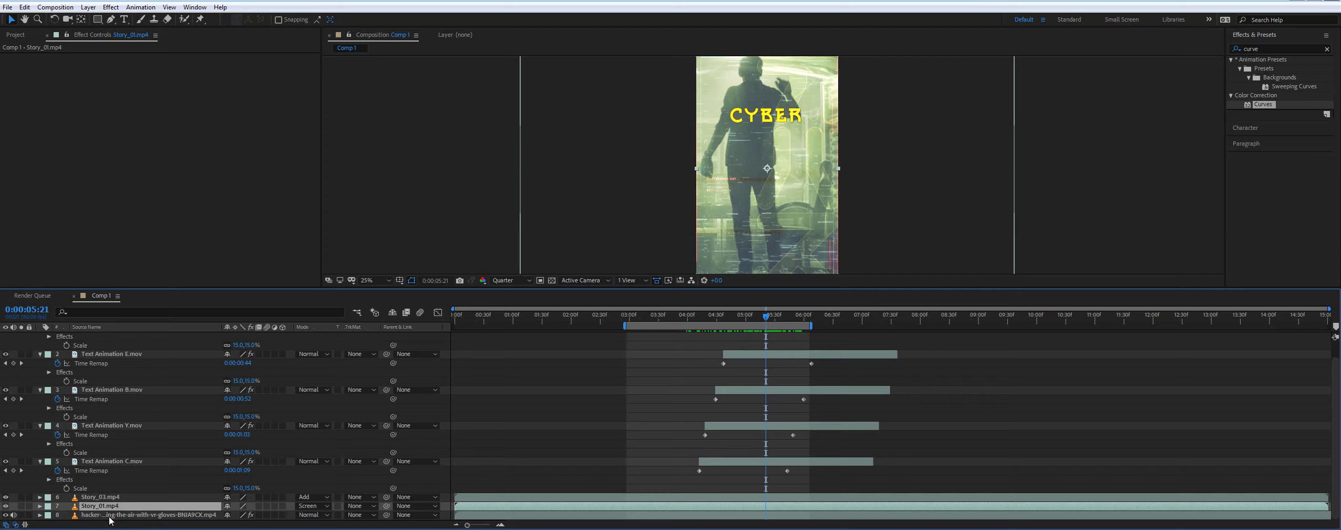
# Change Story_01's blend mode from Screen to Normal, then solo the layer
pyautogui.click(312, 505)
pyautogui.click(323, 38)
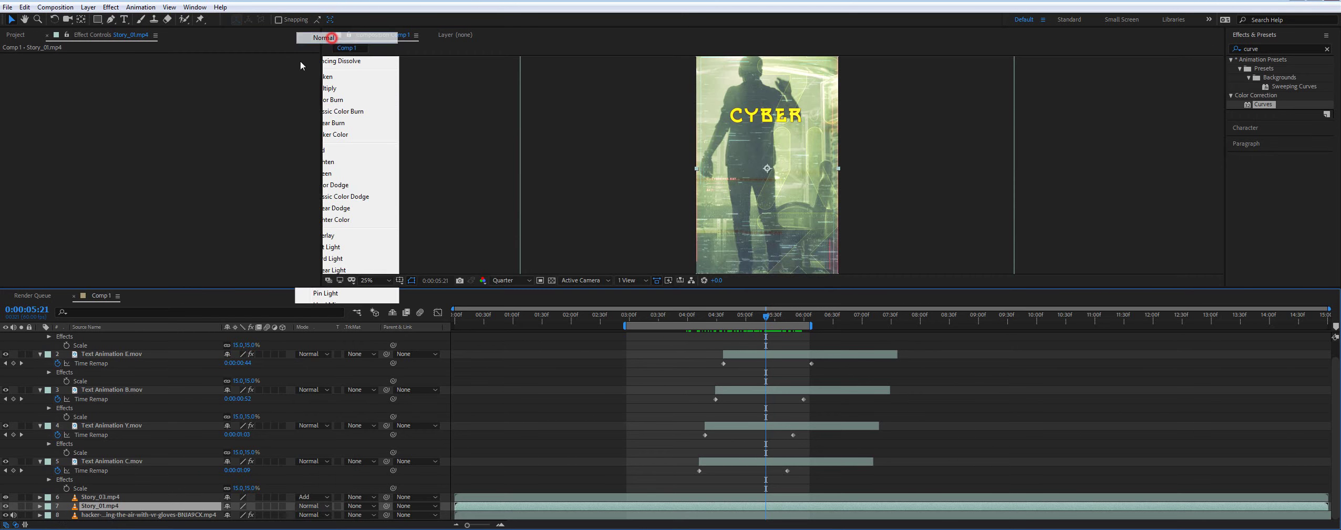
pyautogui.click(21, 505)
# Scrub the soloed Story_01 clip back to 0:00:05:05, then unsolo it
pyautogui.press(',')
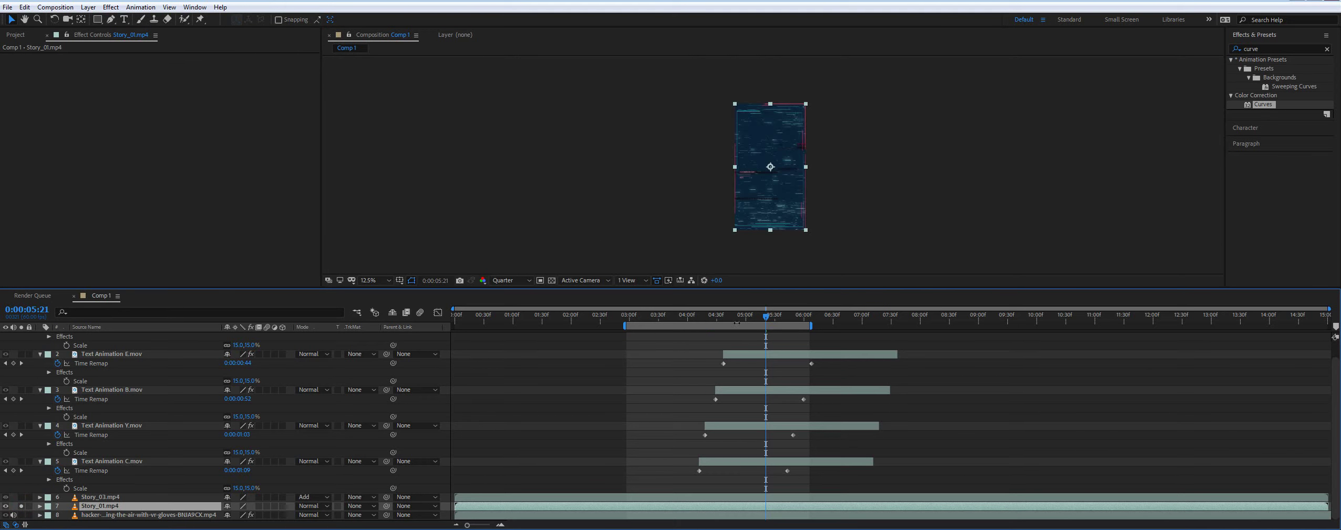
pyautogui.moveTo(736, 317); pyautogui.dragTo(793, 334)
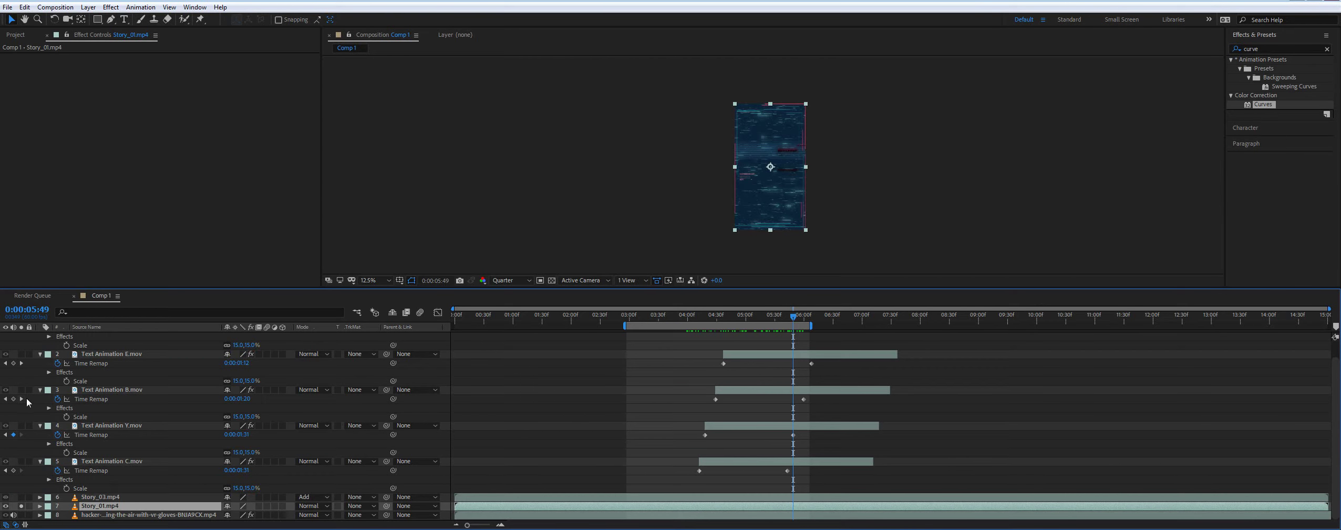
pyautogui.click(748, 316)
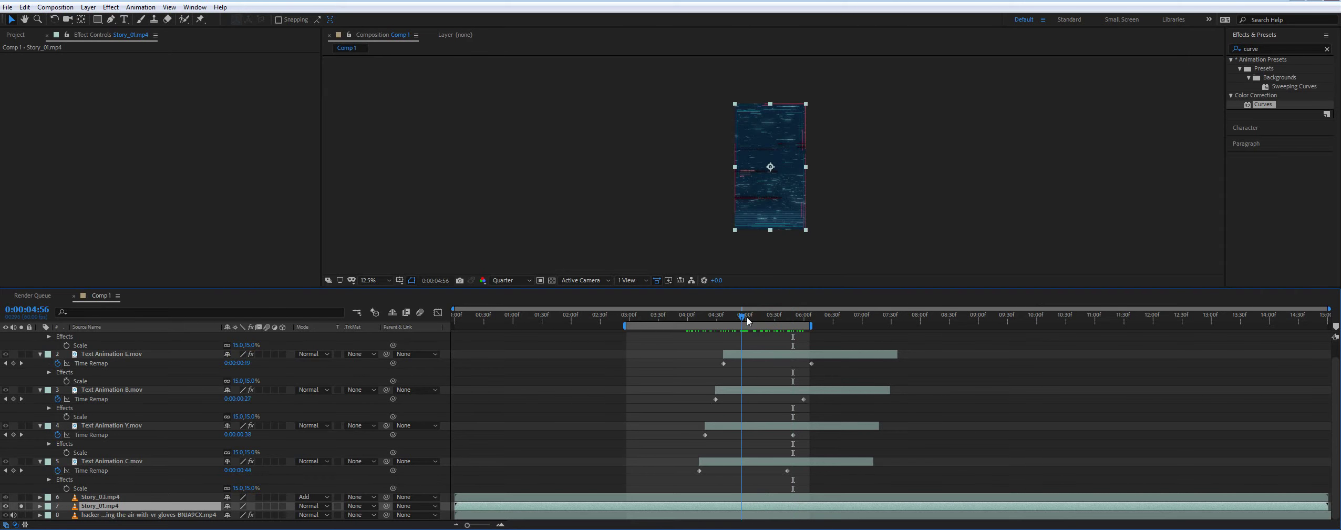
pyautogui.scroll(1, 724, 432)
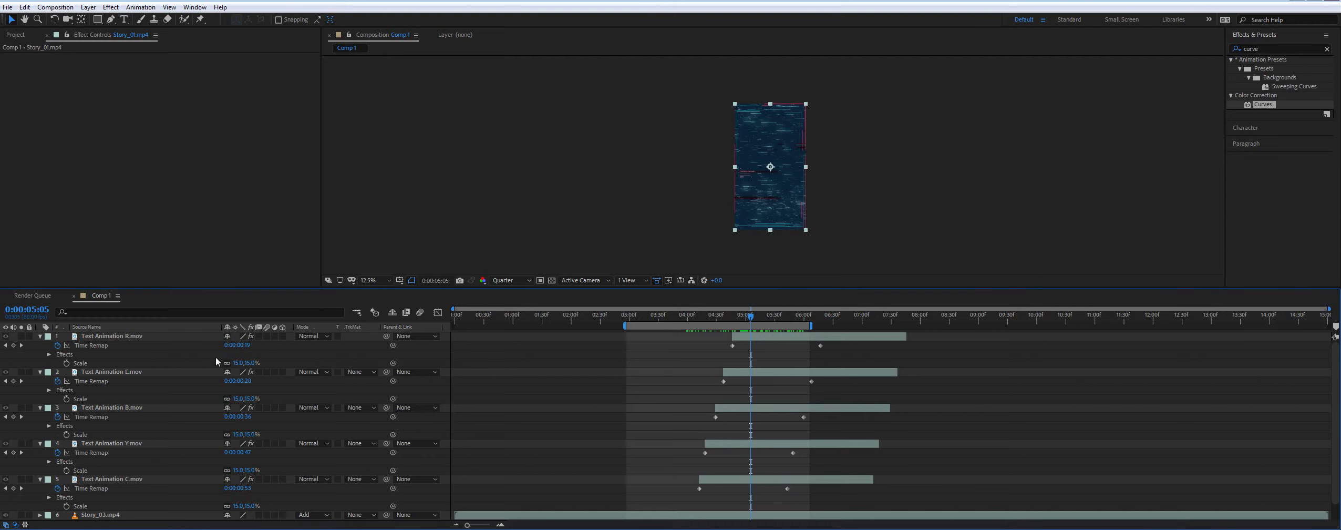
pyautogui.scroll(-1, 28, 513)
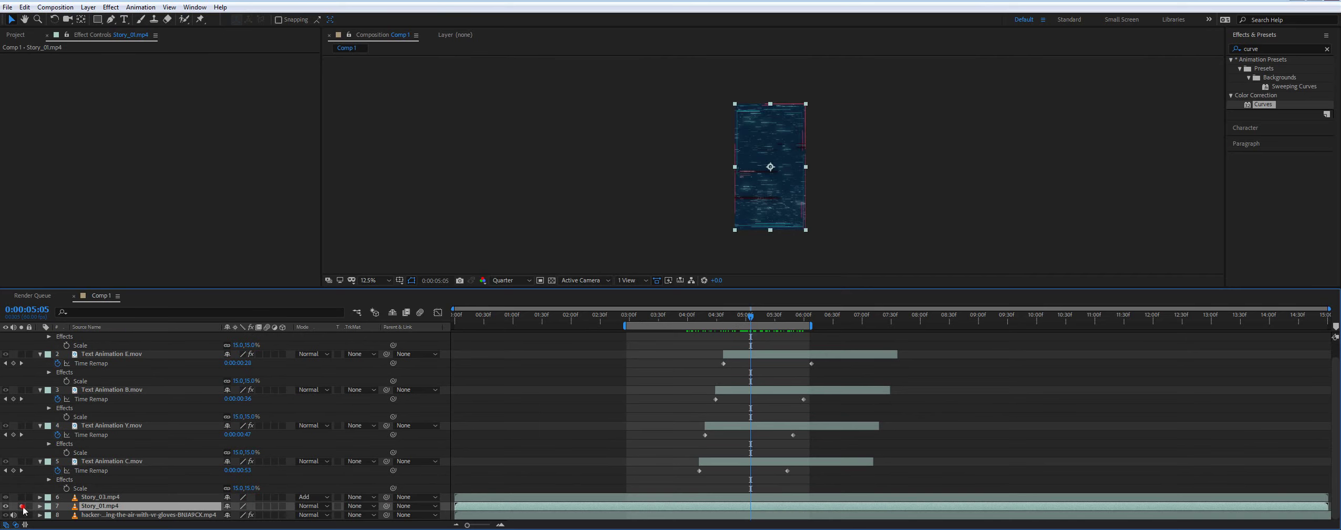
pyautogui.click(21, 505)
# Scrub through the letter animation and shift the work area later in the timeline
pyautogui.scroll(1, 731, 400)
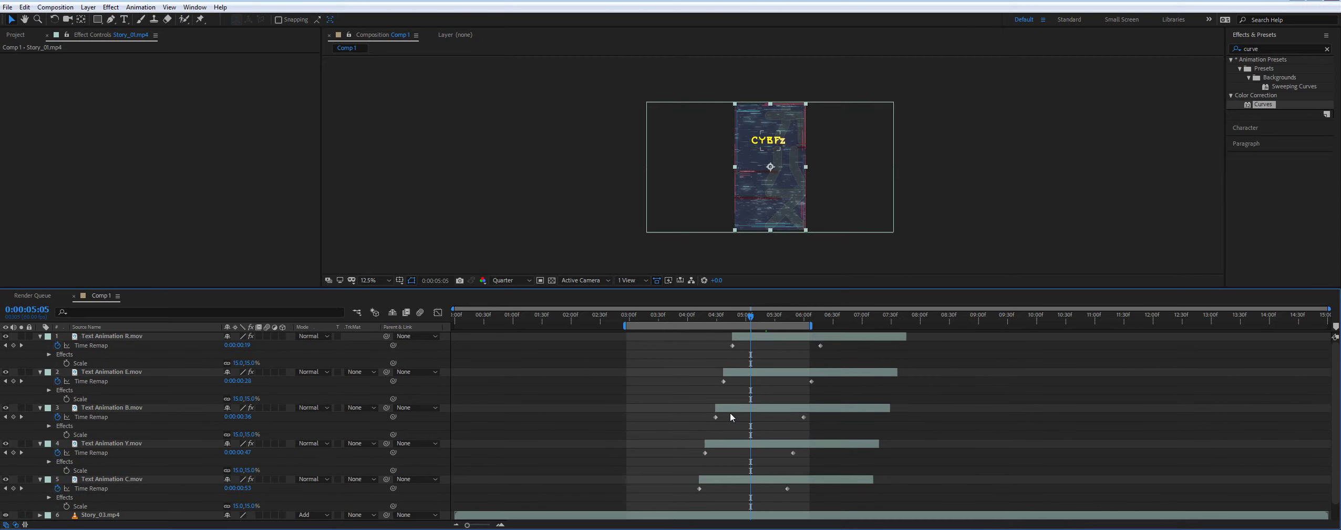
pyautogui.moveTo(737, 313); pyautogui.dragTo(779, 329)
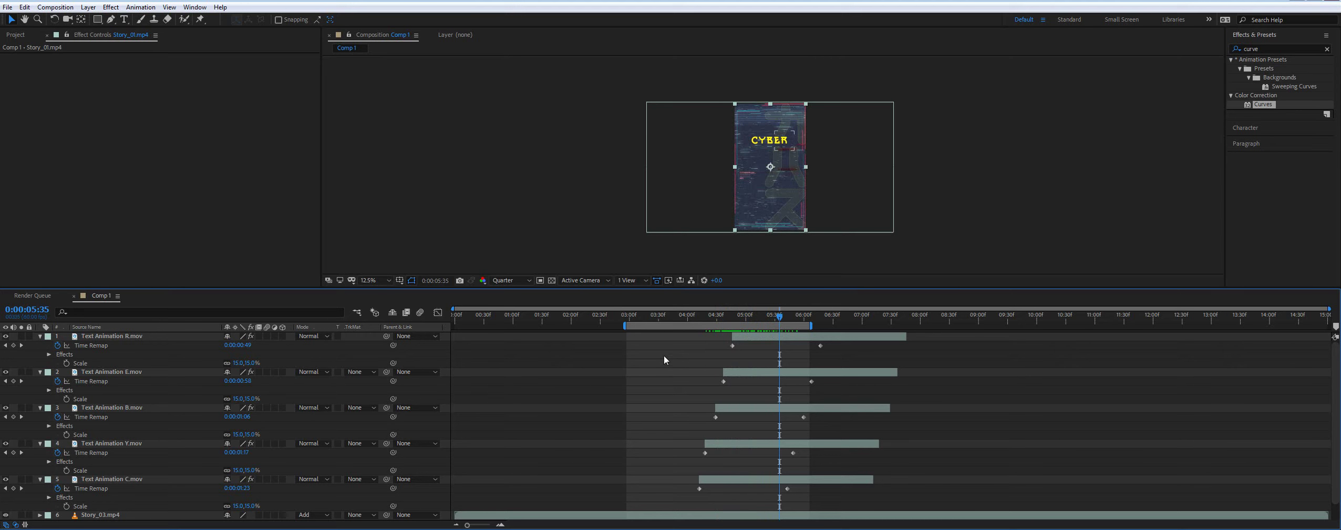
pyautogui.moveTo(782, 325); pyautogui.dragTo(821, 325)
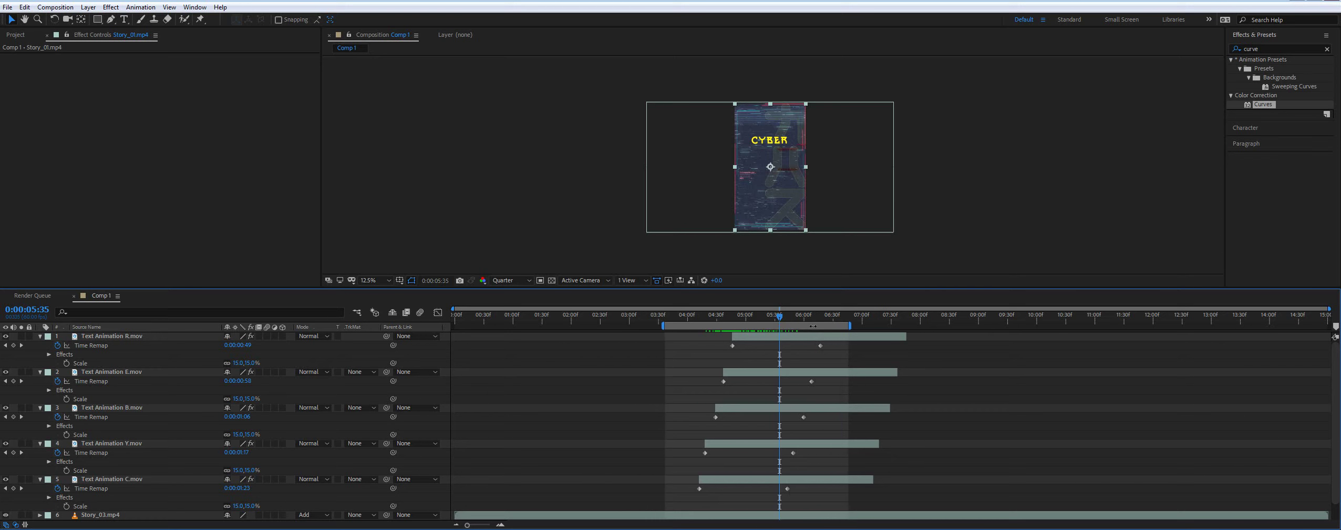
# At 0:00:05:51, select Text Animation C to show its Drop Shadow (opacity 50%, distance 5.0)
pyautogui.click(785, 318)
pyautogui.click(795, 318)
pyautogui.click(751, 478)
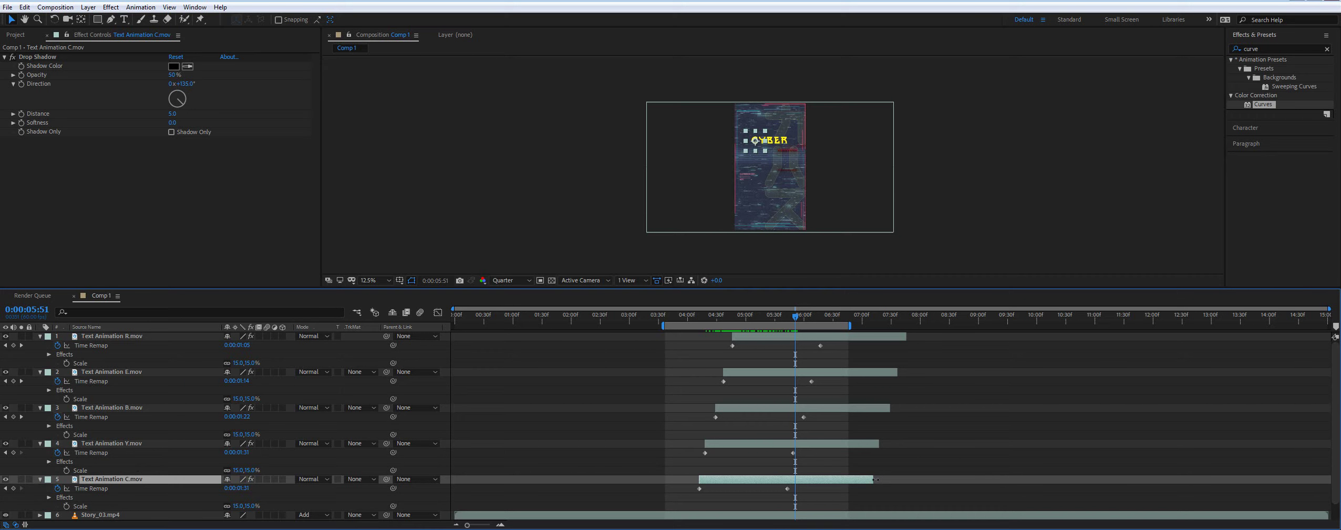
# Drag Text Animation C's out point nearly to the timeline's end, then check at 0:00:05:23
pyautogui.moveTo(877, 478); pyautogui.dragTo(1305, 479)
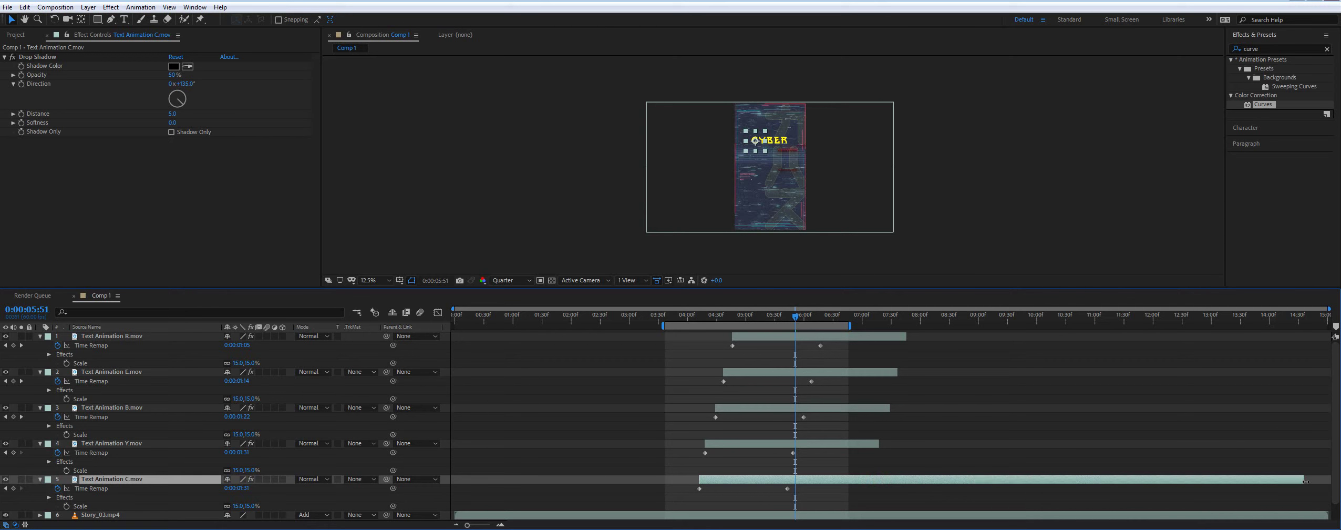
pyautogui.moveTo(809, 317); pyautogui.dragTo(819, 318)
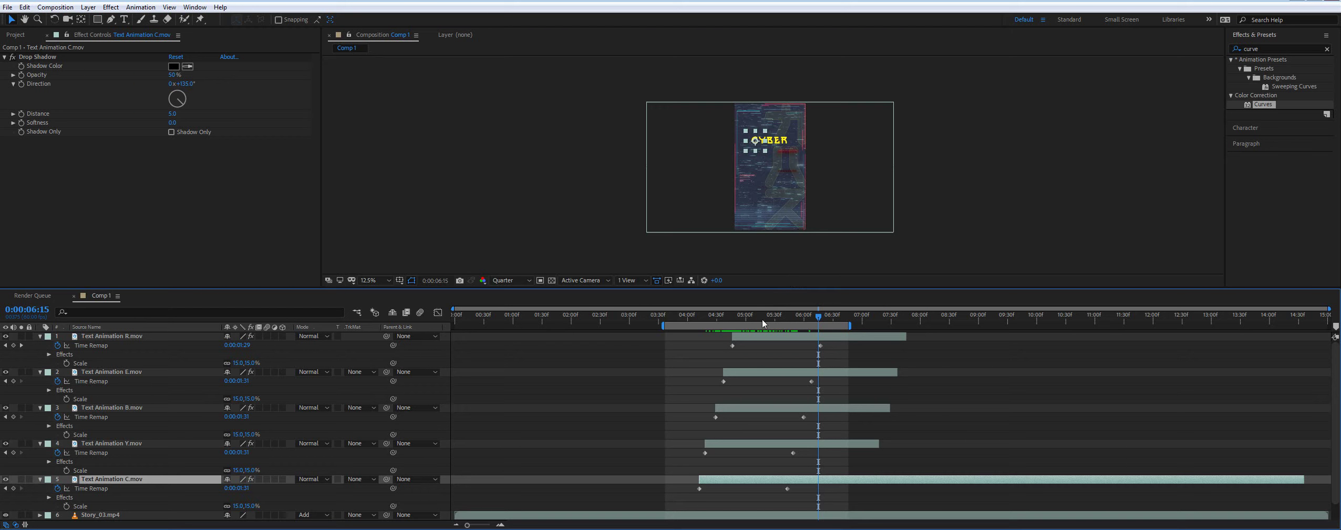
pyautogui.moveTo(762, 318); pyautogui.dragTo(768, 321)
pyautogui.scroll(1, 757, 165)
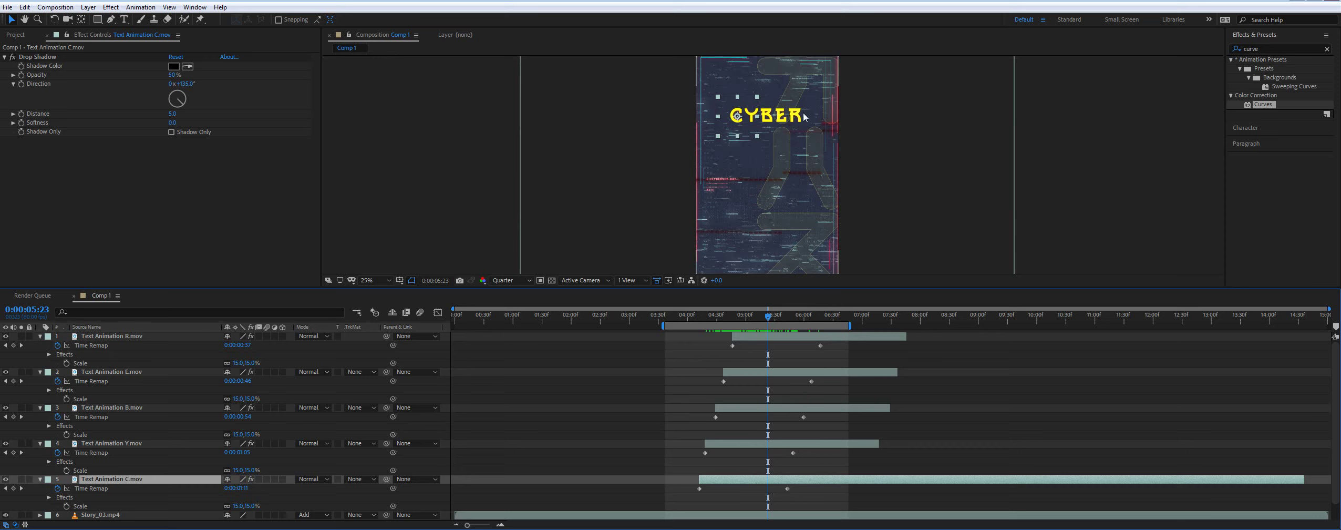
pyautogui.moveTo(768, 319)
pyautogui.mouseDown()
pyautogui.moveTo(818, 320)
pyautogui.moveTo(718, 323)
pyautogui.moveTo(783, 330)
pyautogui.mouseUp()
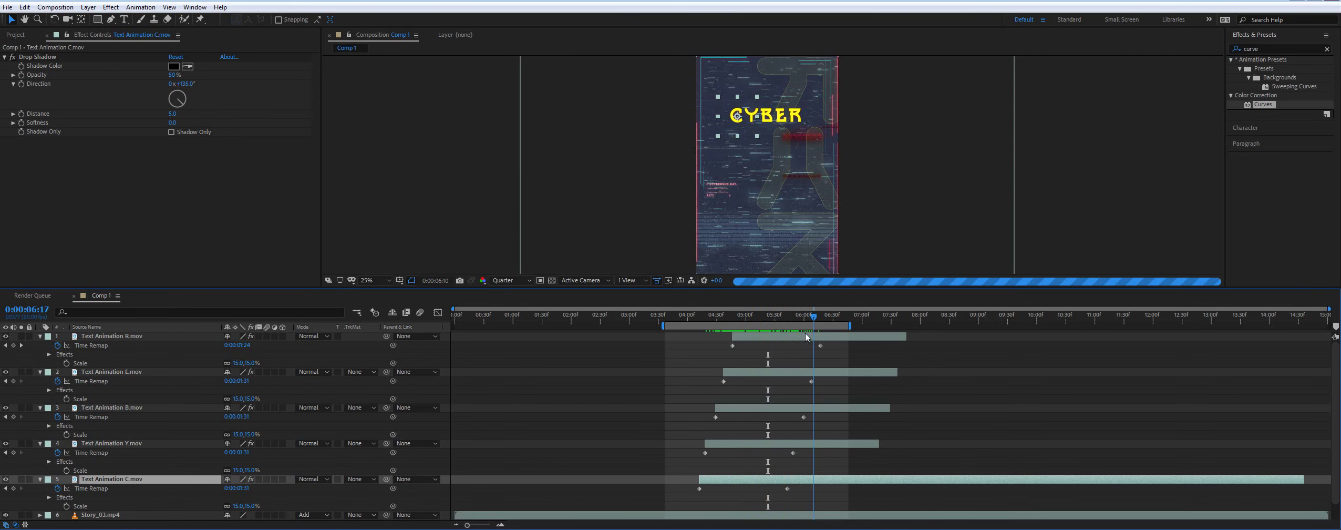
pyautogui.click(782, 330)
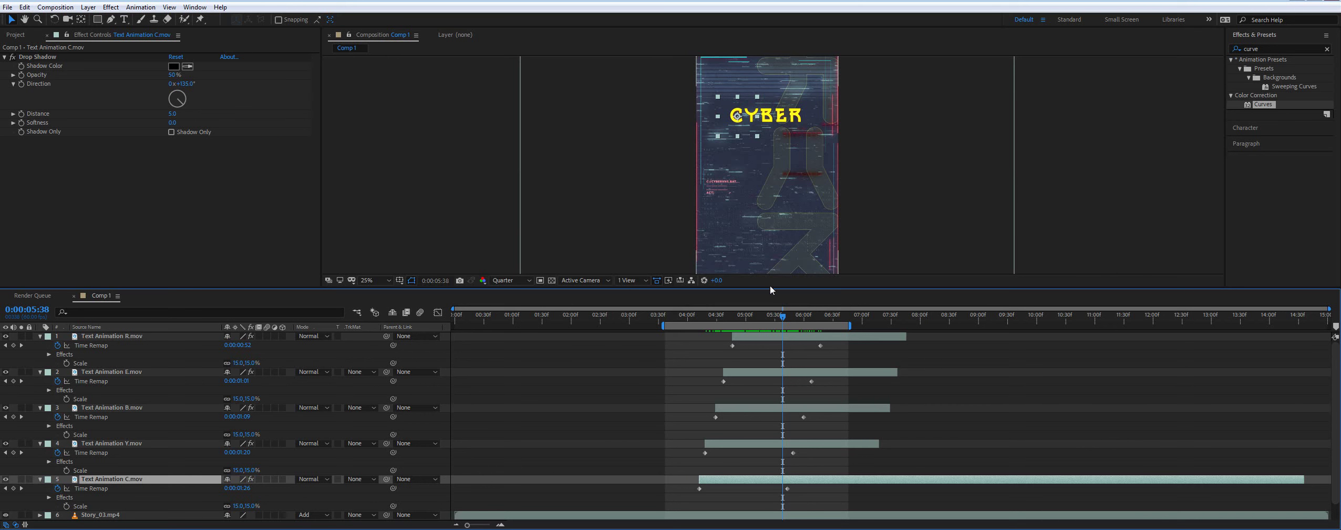
pyautogui.moveTo(755, 324); pyautogui.dragTo(793, 319)
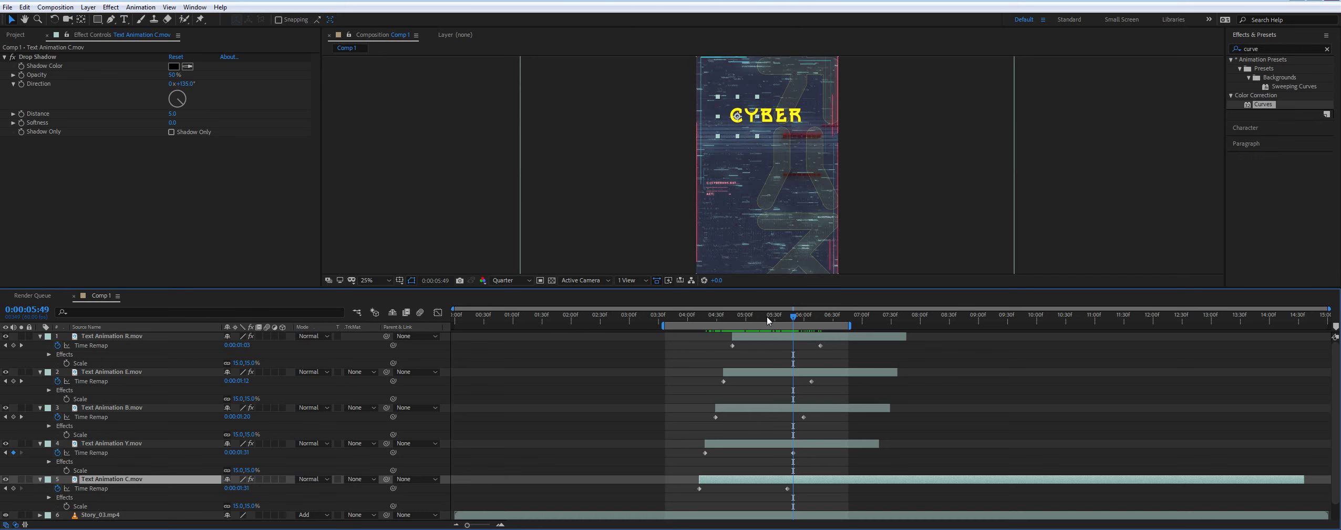
pyautogui.moveTo(766, 315)
pyautogui.mouseDown()
pyautogui.moveTo(716, 318)
pyautogui.moveTo(753, 327)
pyautogui.mouseUp()
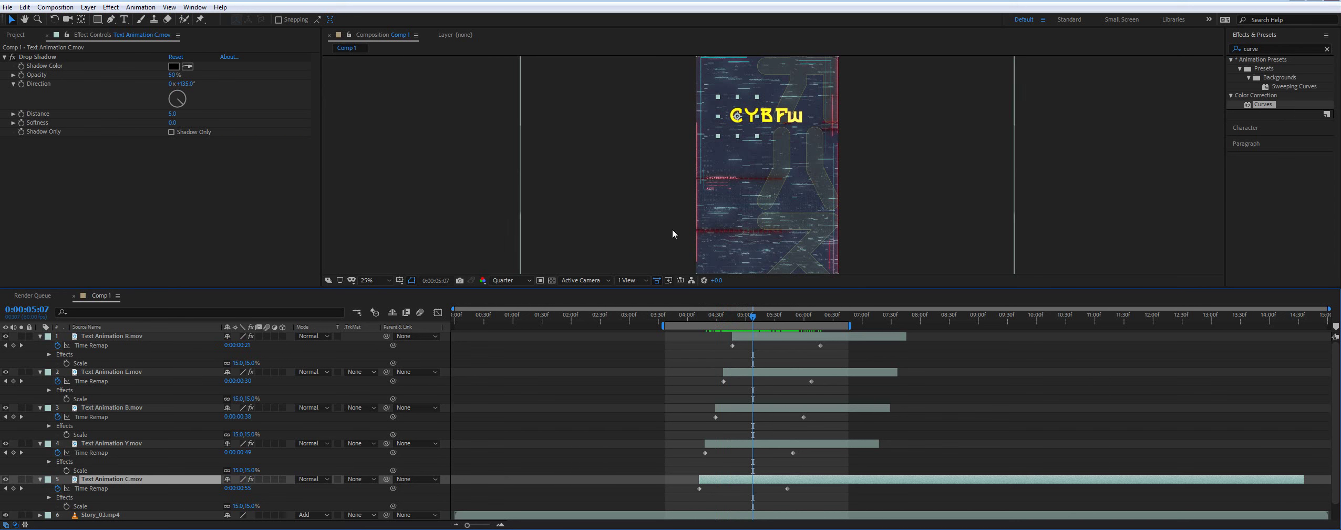
pyautogui.press(',')
pyautogui.press('.')
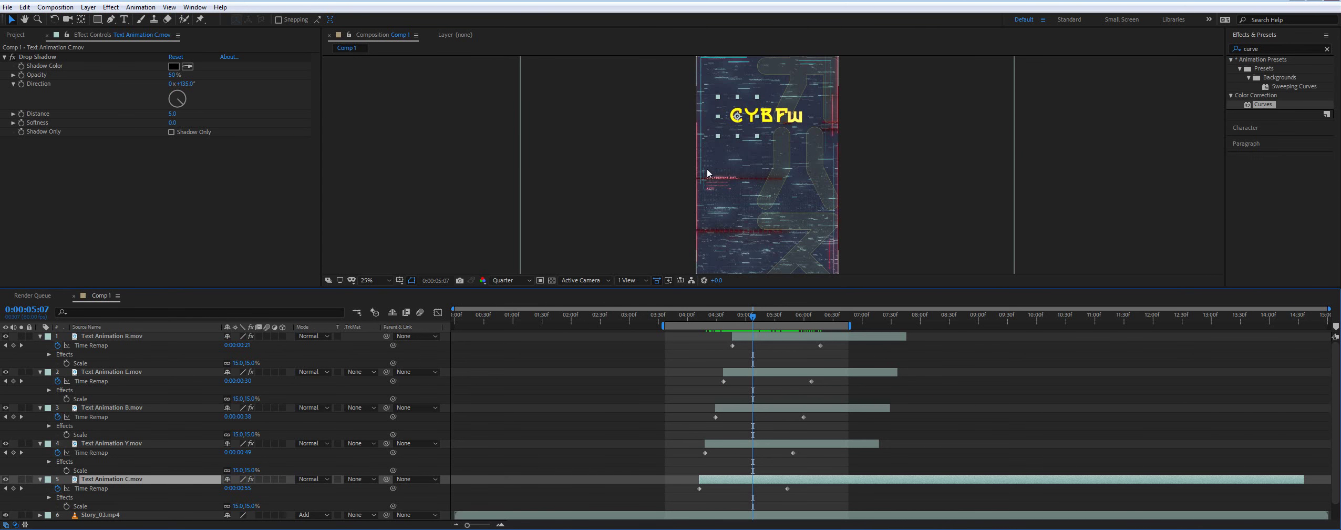
pyautogui.scroll(-1, 105, 490)
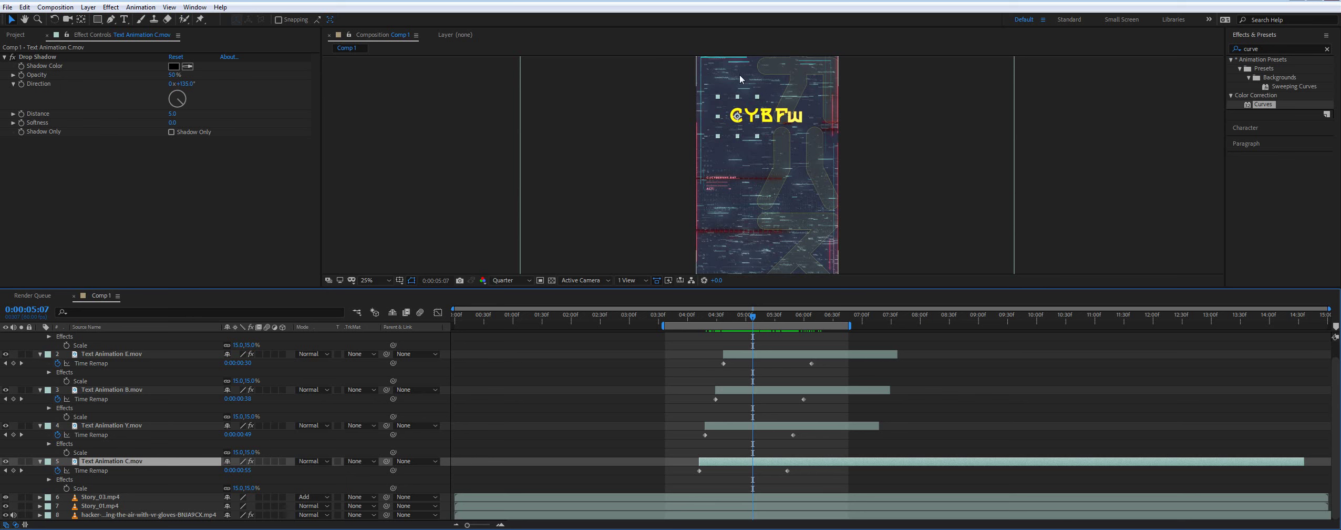
pyautogui.moveTo(753, 314)
pyautogui.mouseDown()
pyautogui.moveTo(782, 311)
pyautogui.moveTo(722, 323)
pyautogui.moveTo(742, 326)
pyautogui.mouseUp()
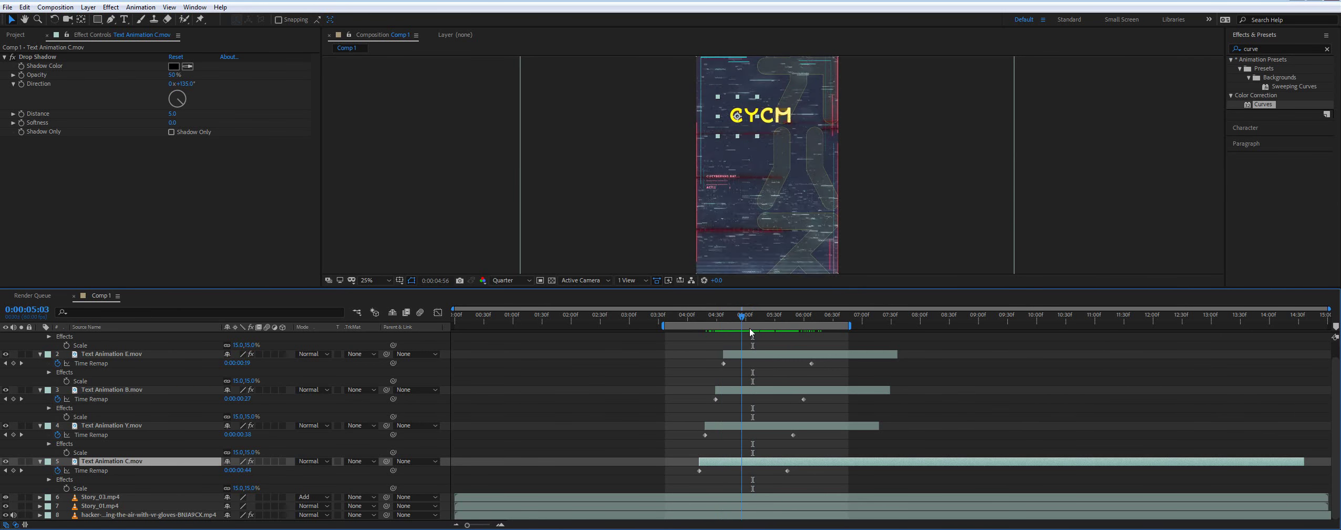
pyautogui.click(751, 332)
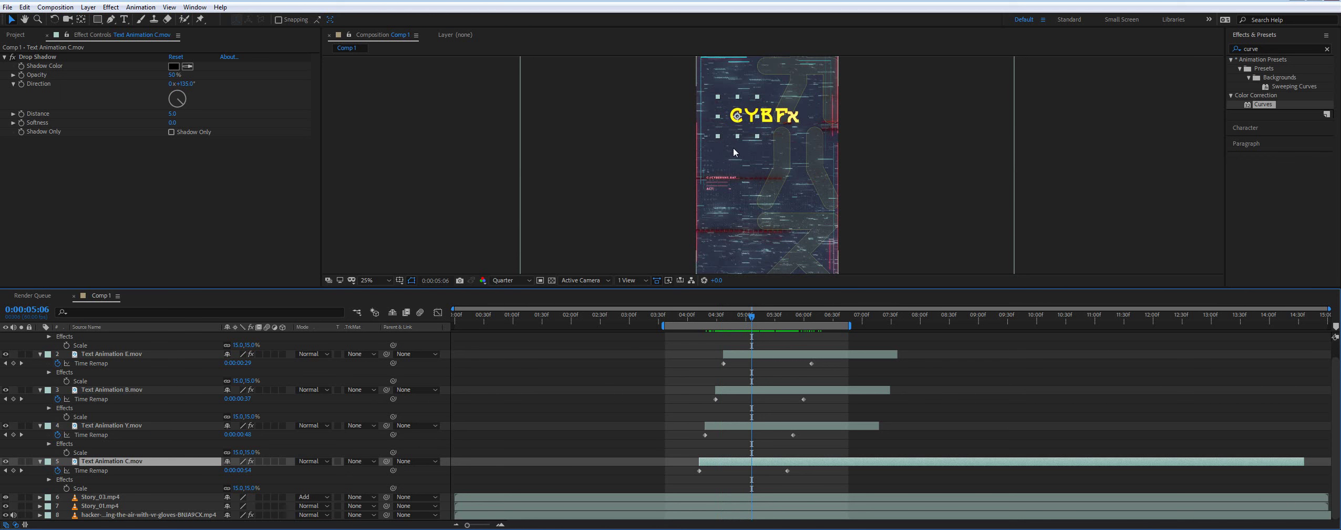
pyautogui.click(780, 312)
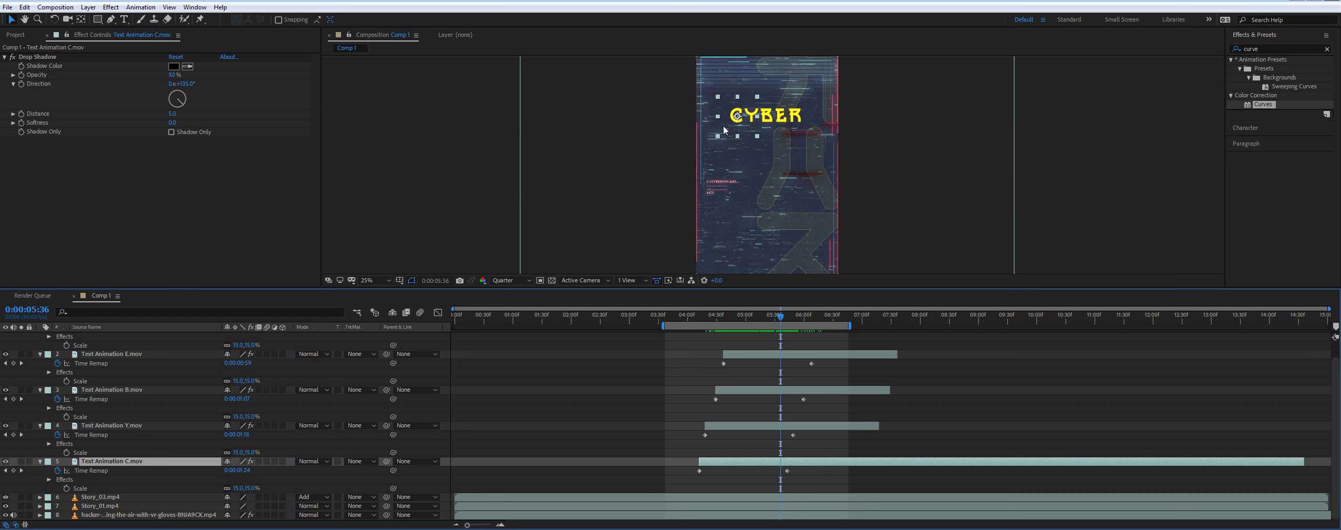
pyautogui.moveTo(775, 312); pyautogui.dragTo(832, 313)
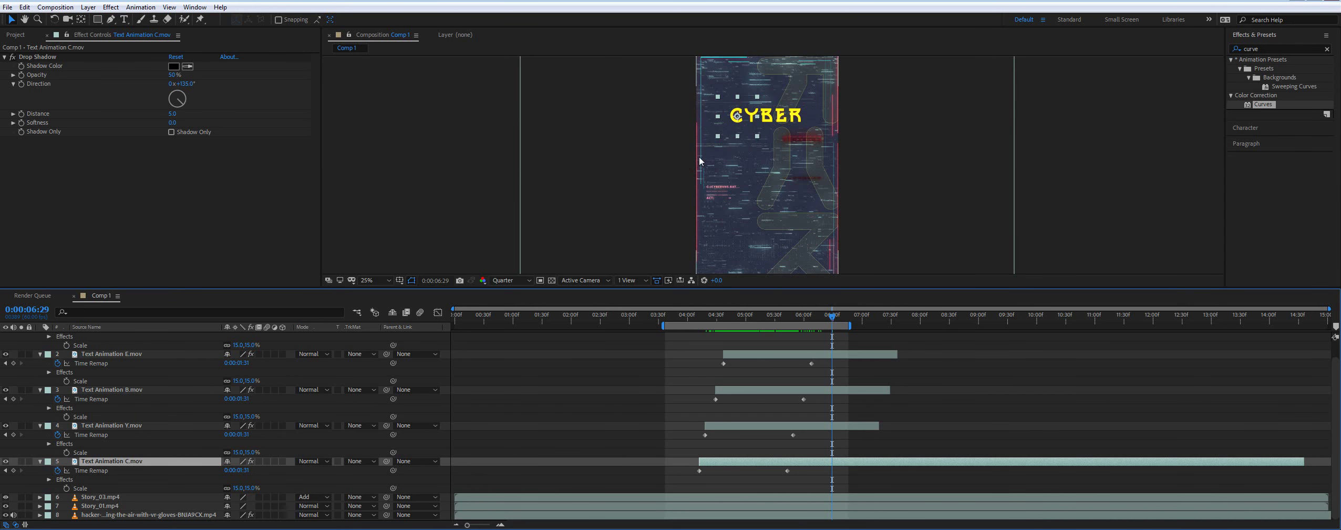